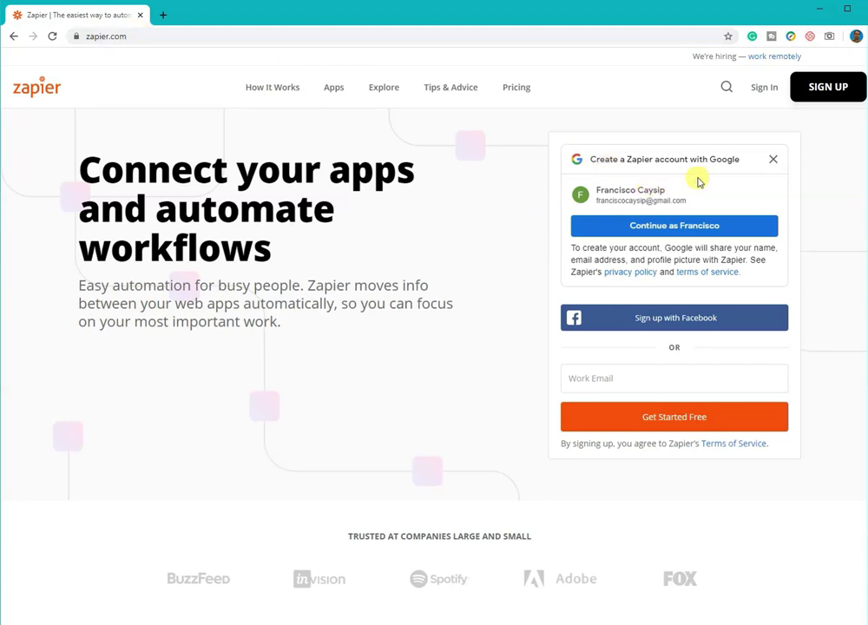
# Create a Zapier account with the offered Google account and submit a role in the onboarding profile
pyautogui.click(684, 228)
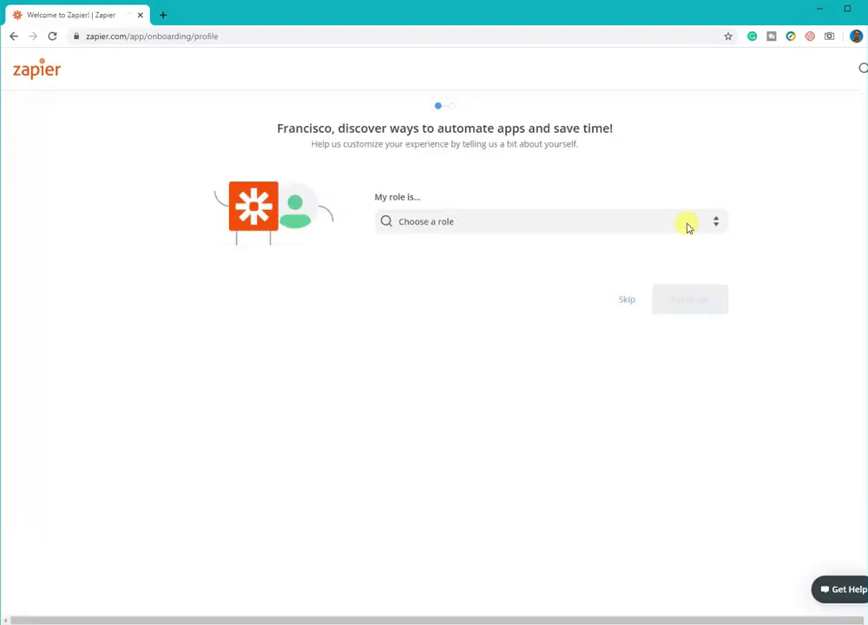
pyautogui.click(716, 221)
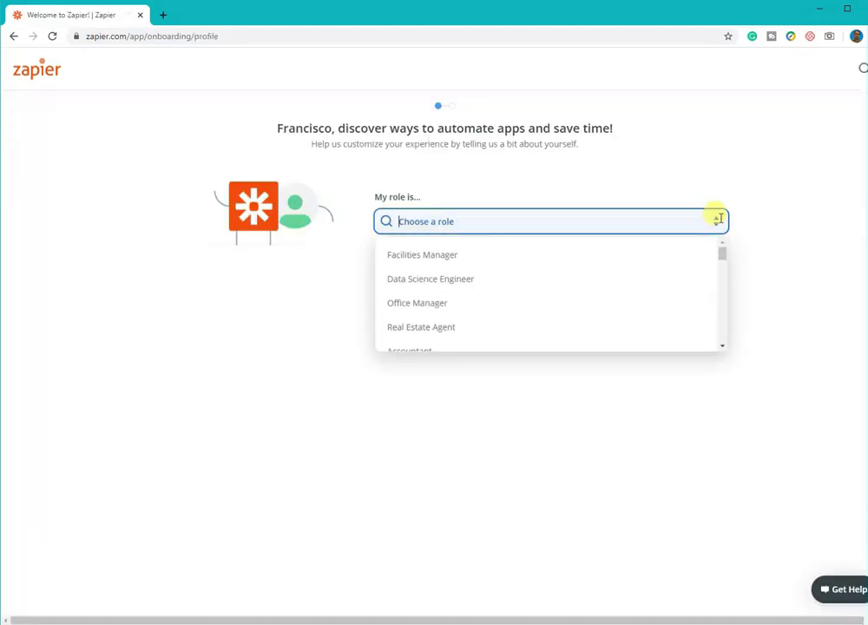
pyautogui.scroll(-5, 662, 262)
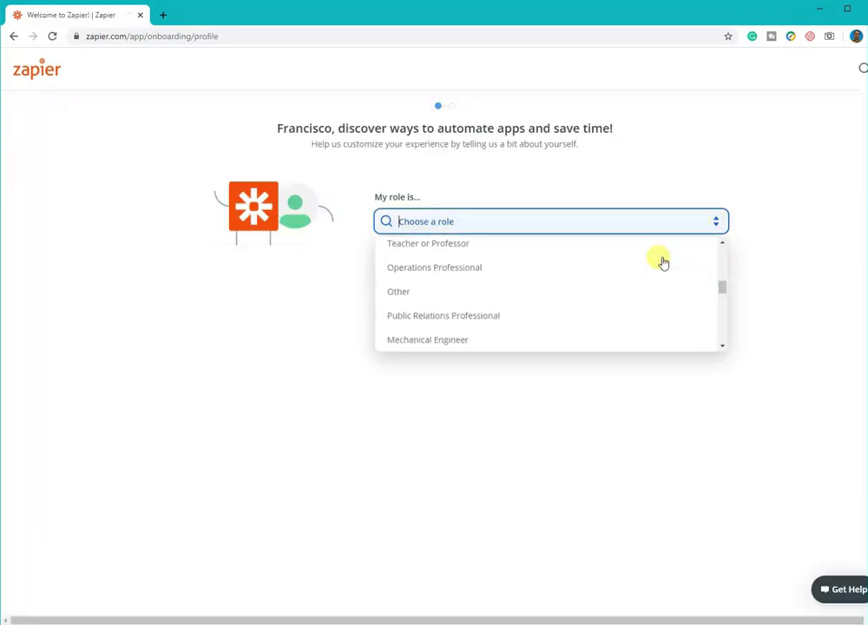
pyautogui.scroll(-3, 662, 261)
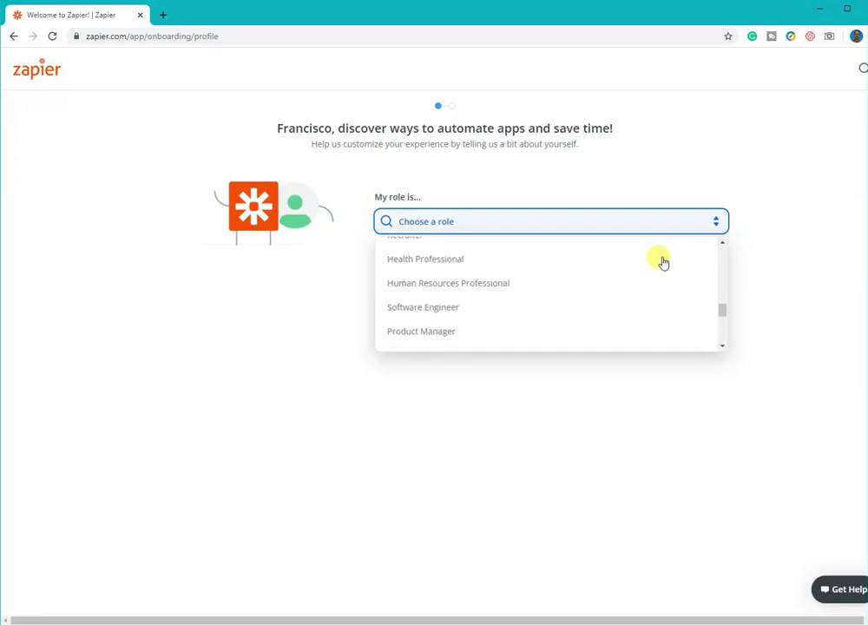
pyautogui.scroll(-4, 663, 261)
pyautogui.scroll(4, 662, 262)
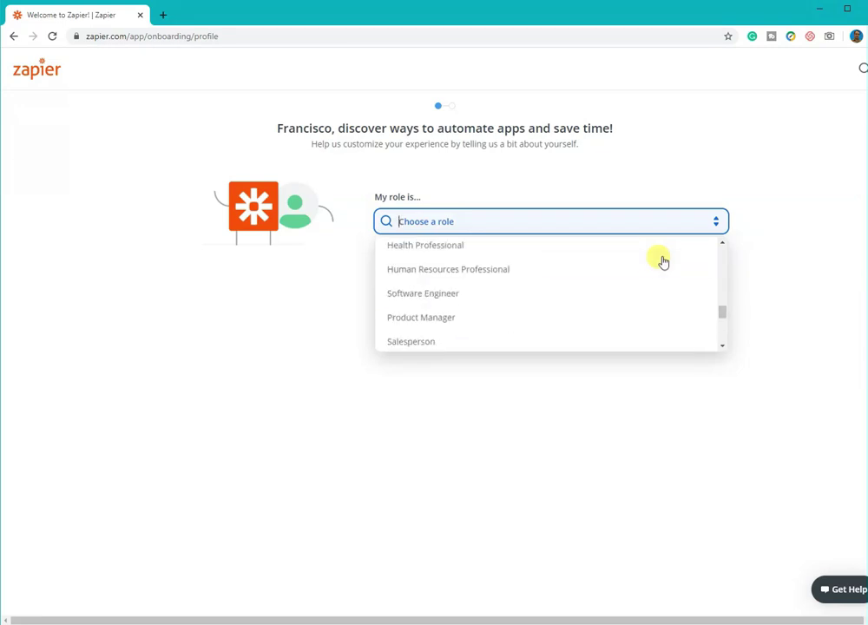
pyautogui.scroll(3, 662, 261)
pyautogui.click(492, 279)
pyautogui.click(692, 301)
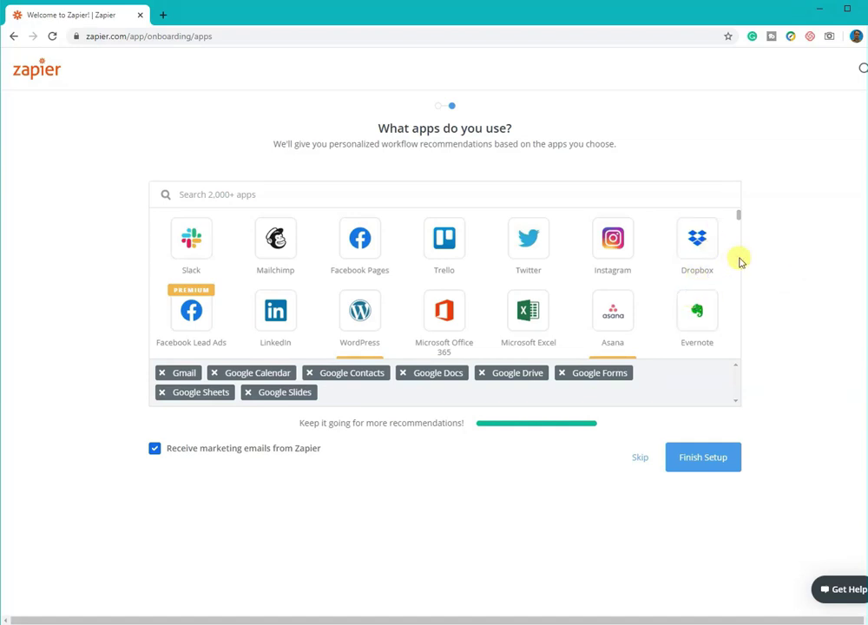
# Look through the list of available apps and finish the setup with the preselected Google apps
pyautogui.scroll(-3, 738, 260)
pyautogui.scroll(-5, 730, 264)
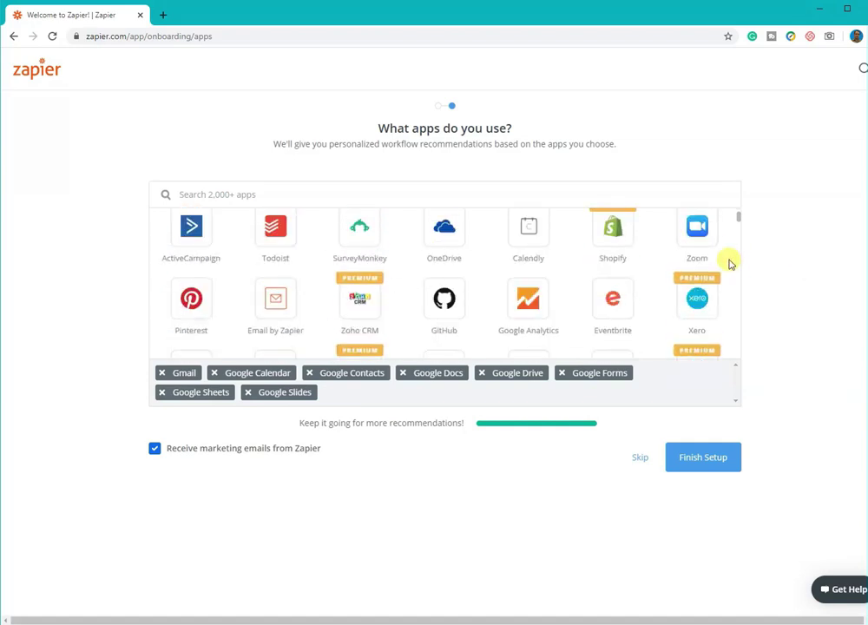
pyautogui.scroll(-10, 731, 265)
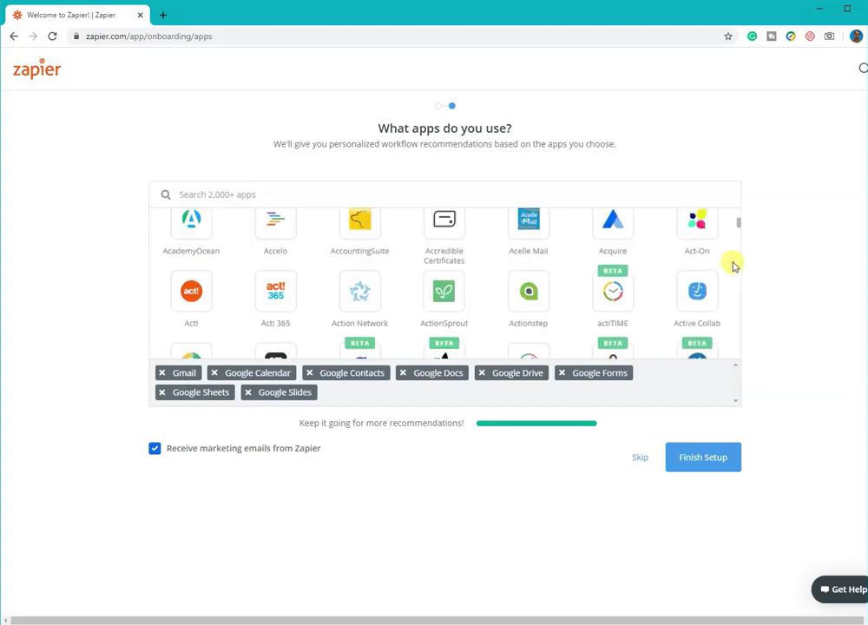
pyautogui.scroll(-15, 734, 266)
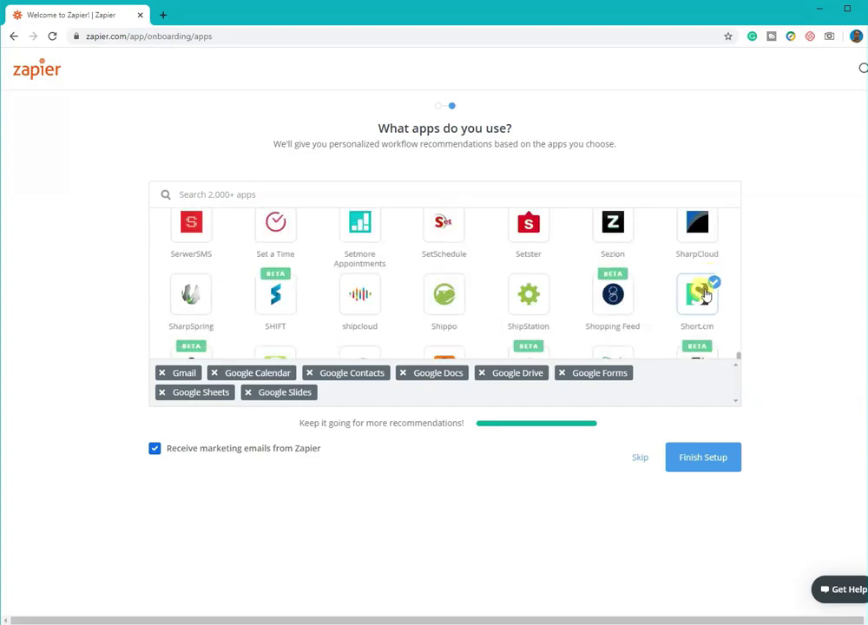
pyautogui.click(315, 194)
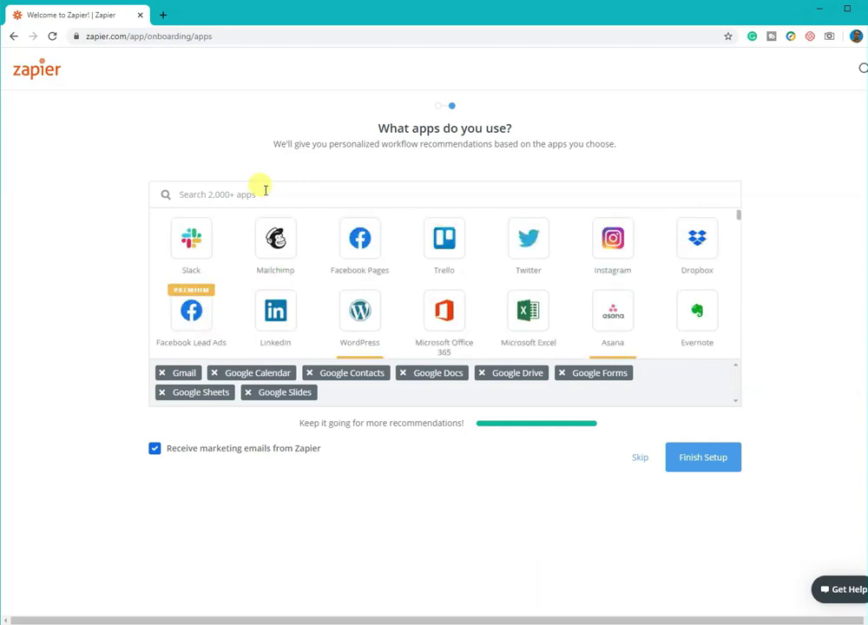
pyautogui.click(700, 462)
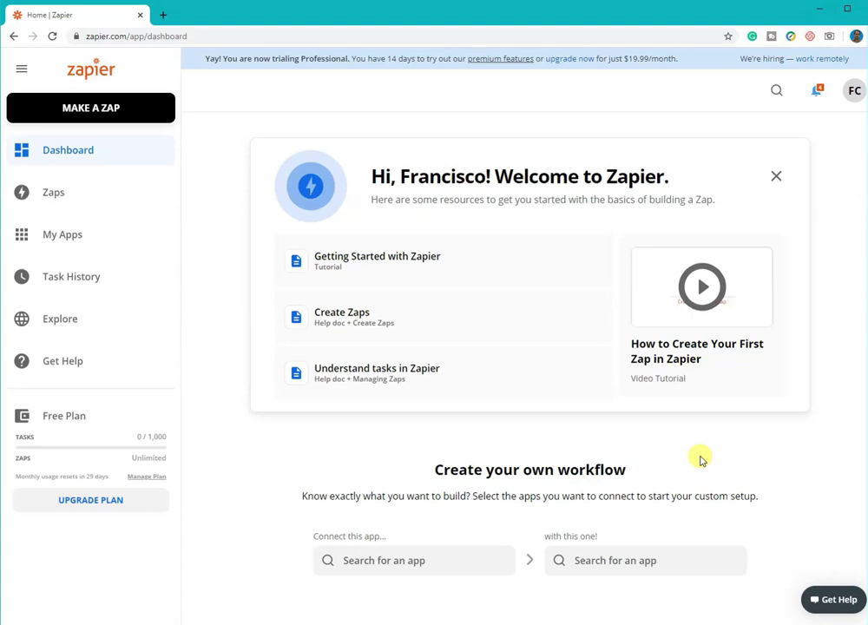
# Review the dashboard's workflow suggestions and the Zaps, My Apps and Task History pages
pyautogui.scroll(-4, 825, 490)
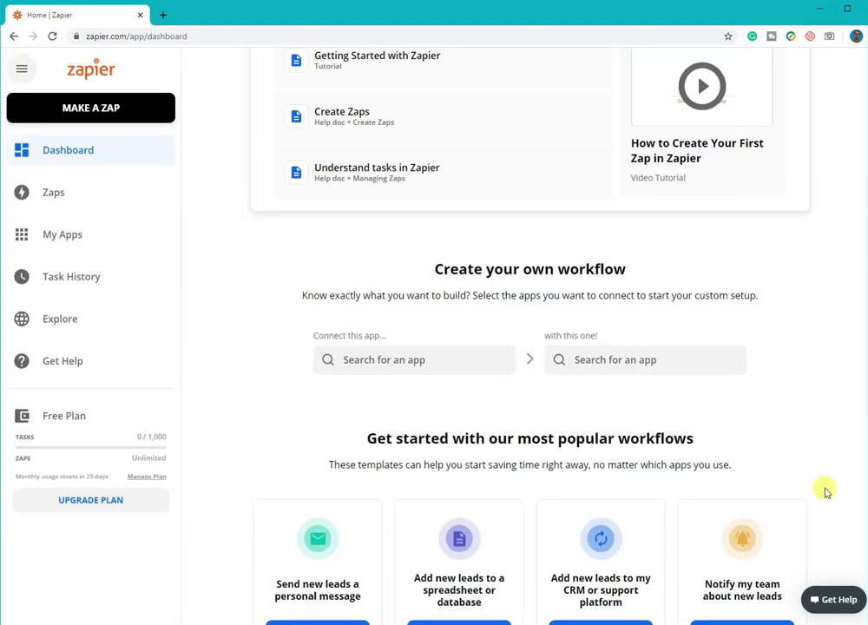
pyautogui.scroll(-3, 825, 490)
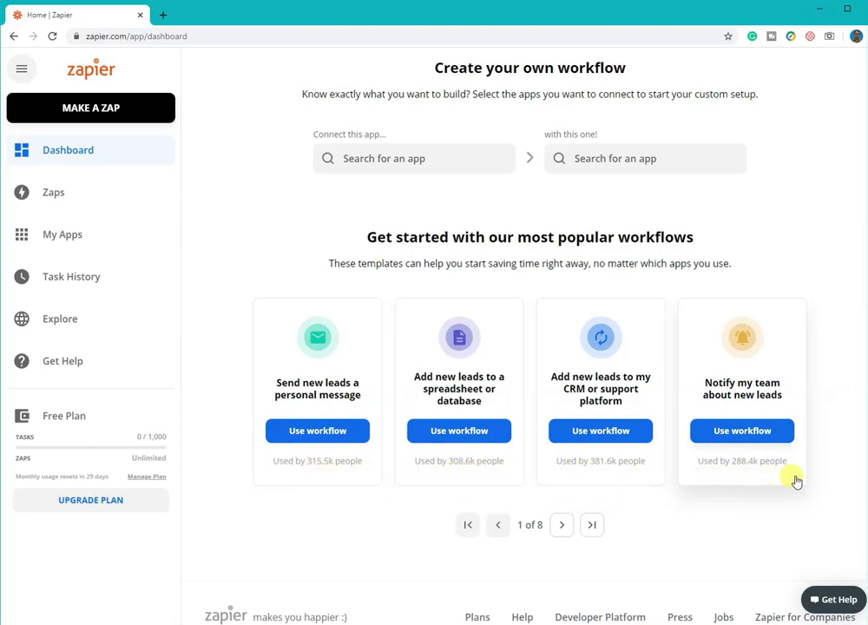
pyautogui.scroll(5, 538, 405)
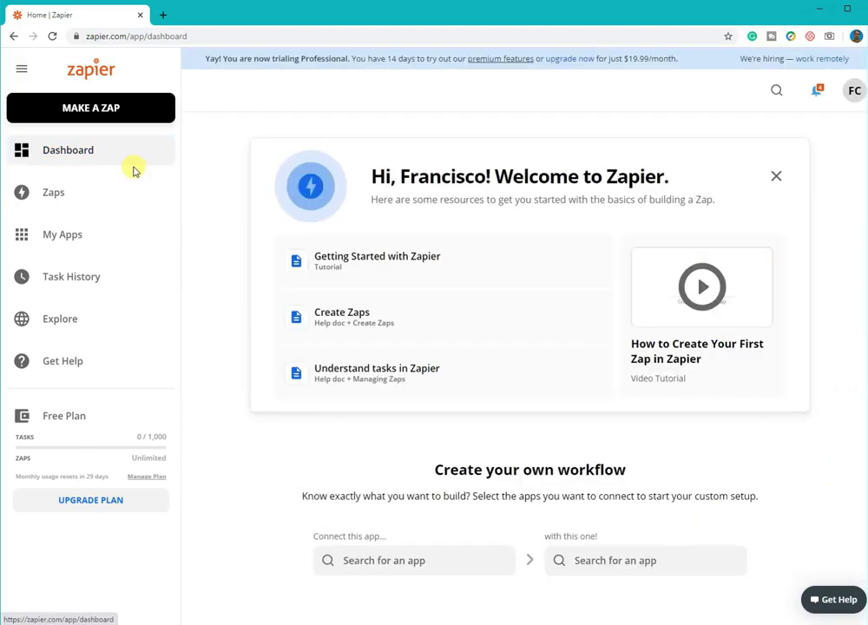
pyautogui.click(88, 194)
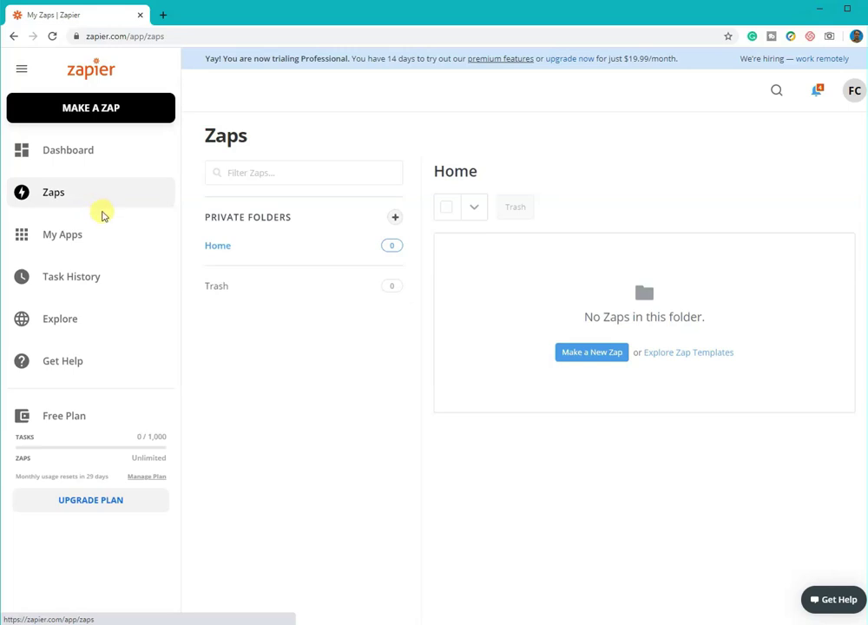
pyautogui.click(116, 238)
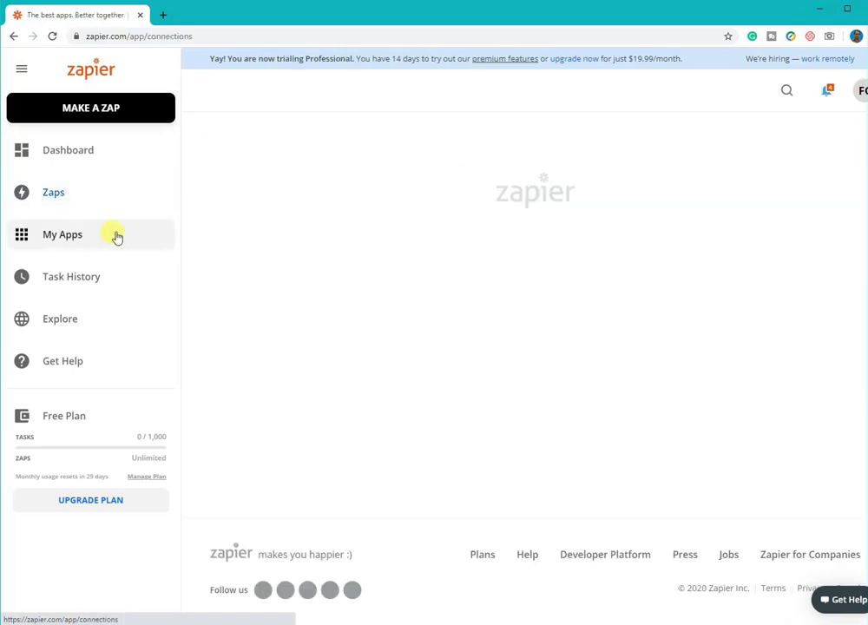
pyautogui.click(128, 284)
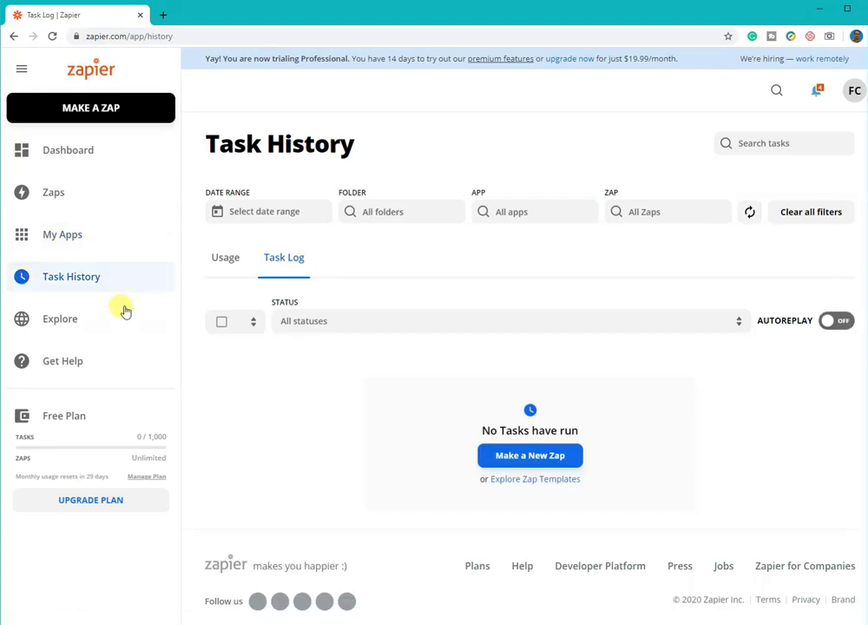
# Look through the Explore page's popular workflows, videos and app combinations
pyautogui.click(120, 327)
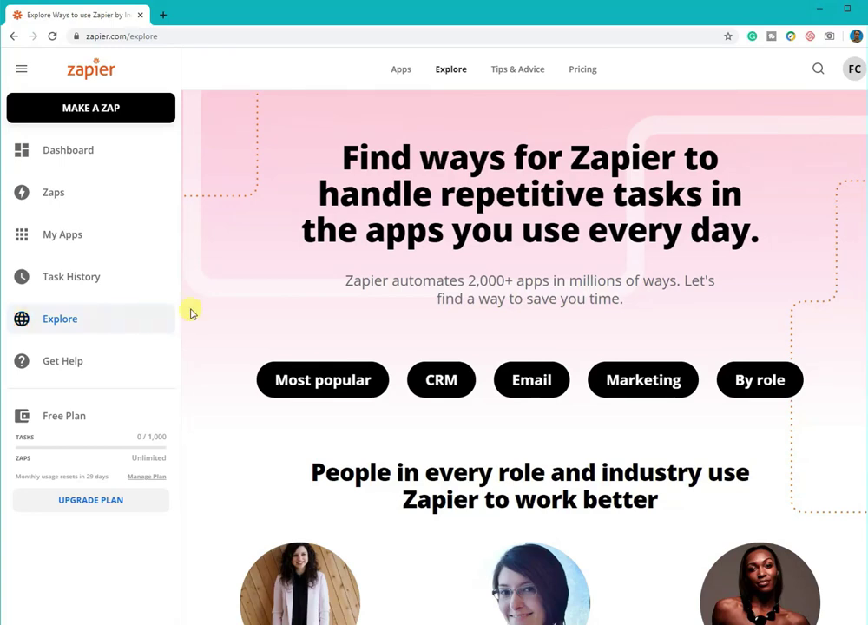
pyautogui.scroll(-8, 217, 308)
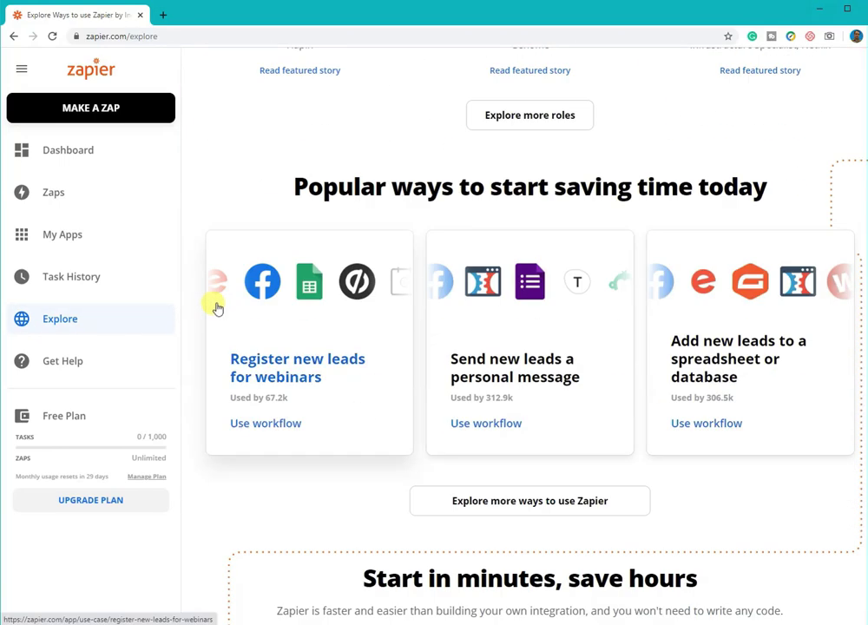
pyautogui.scroll(-4, 221, 333)
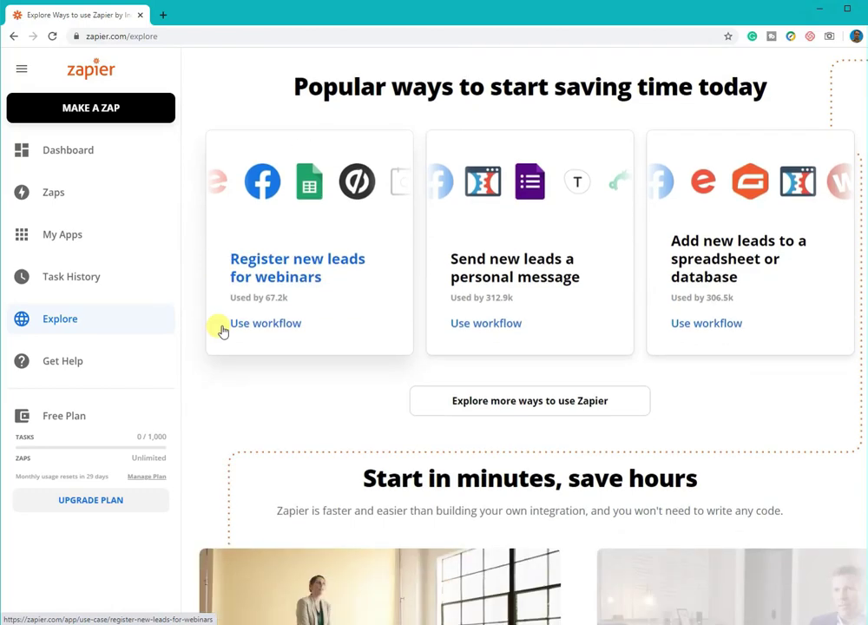
pyautogui.scroll(-1, 224, 330)
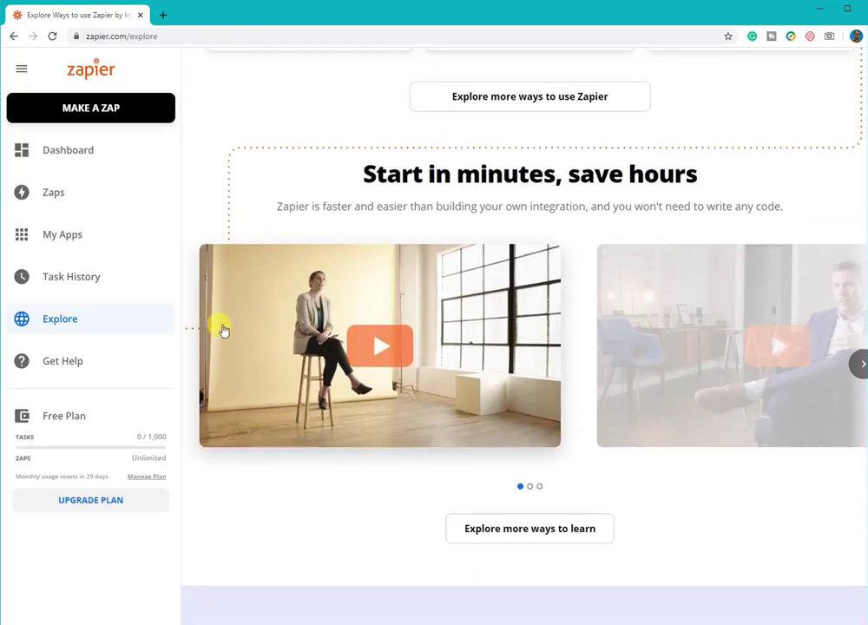
pyautogui.scroll(-4, 222, 331)
pyautogui.scroll(-8, 223, 328)
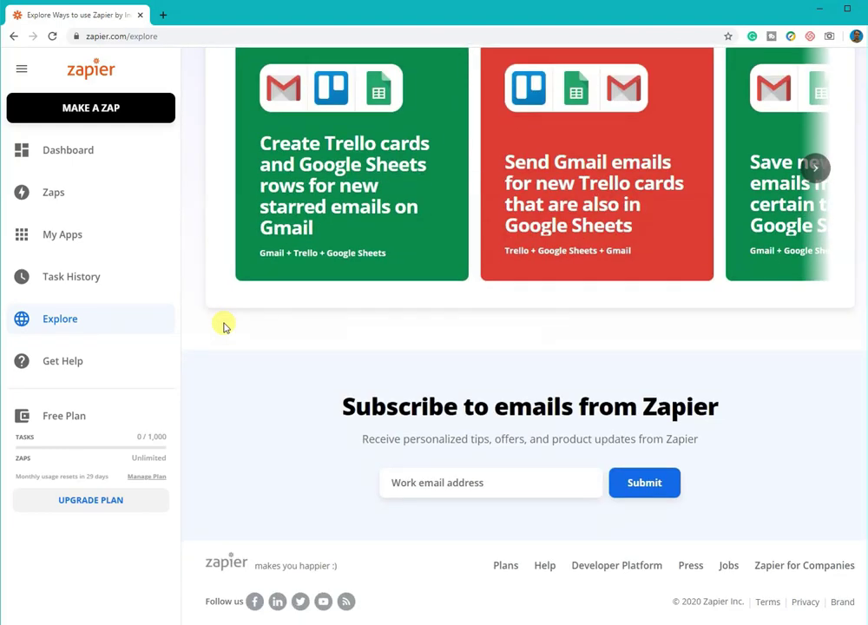
pyautogui.scroll(20, 223, 327)
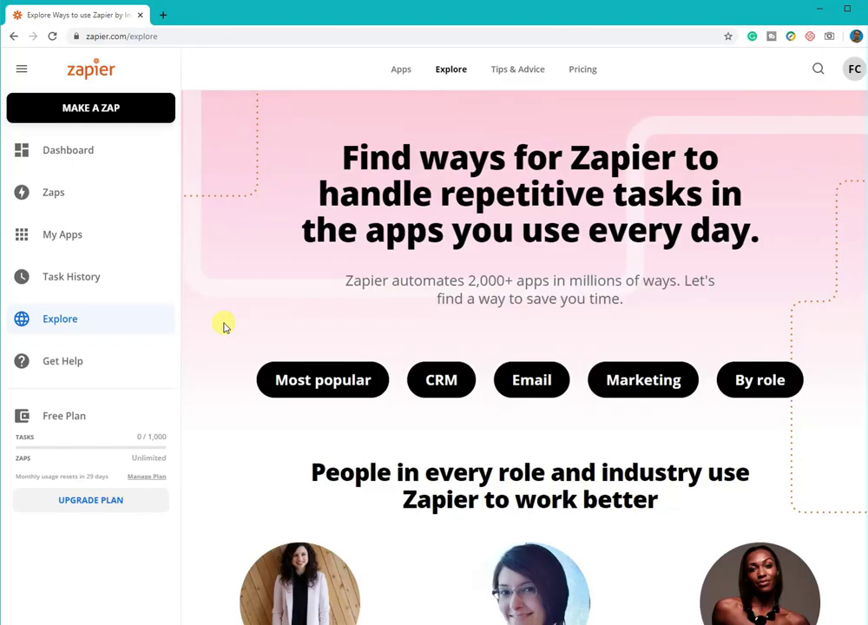
# Open the app directory and examine the apps in the Commerce category
pyautogui.click(402, 77)
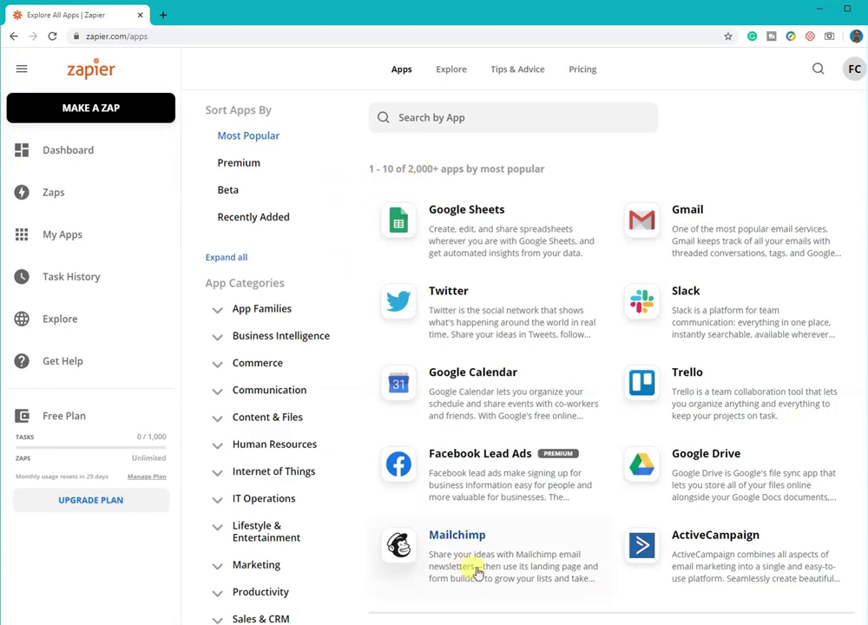
pyautogui.click(248, 362)
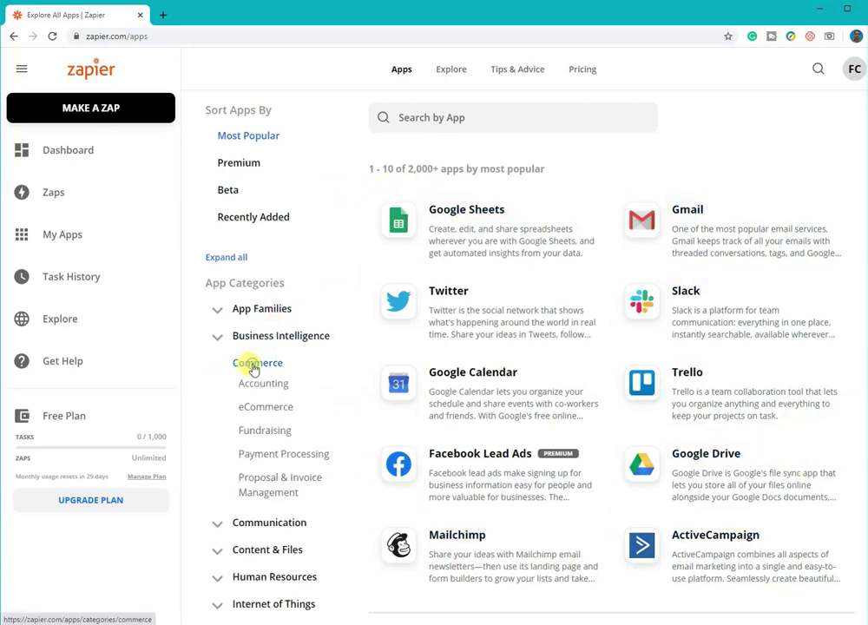
pyautogui.scroll(-3, 260, 369)
pyautogui.scroll(-1, 267, 372)
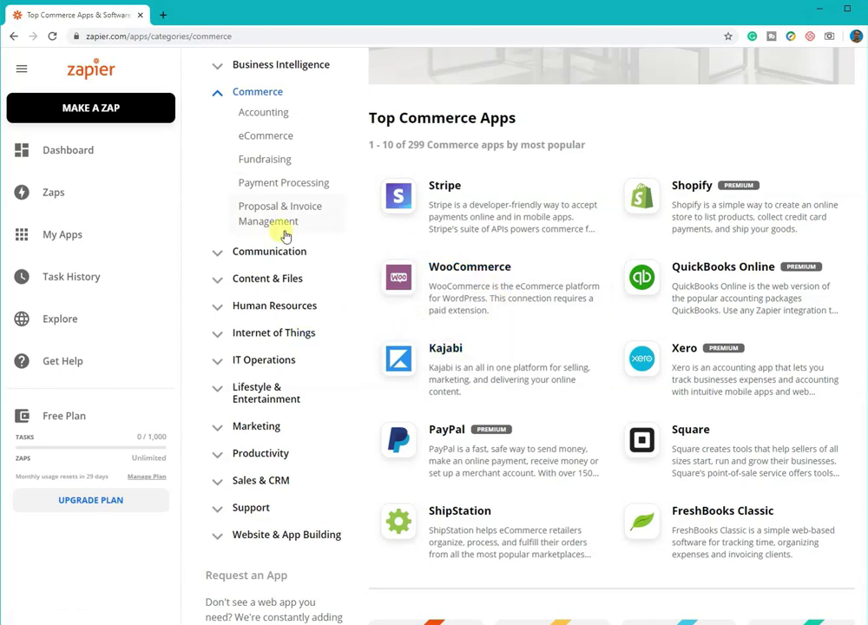
pyautogui.click(217, 92)
# Browse the Marketing category's apps, including the Social Media Marketing and Social Media Accounts subcategories
pyautogui.click(222, 299)
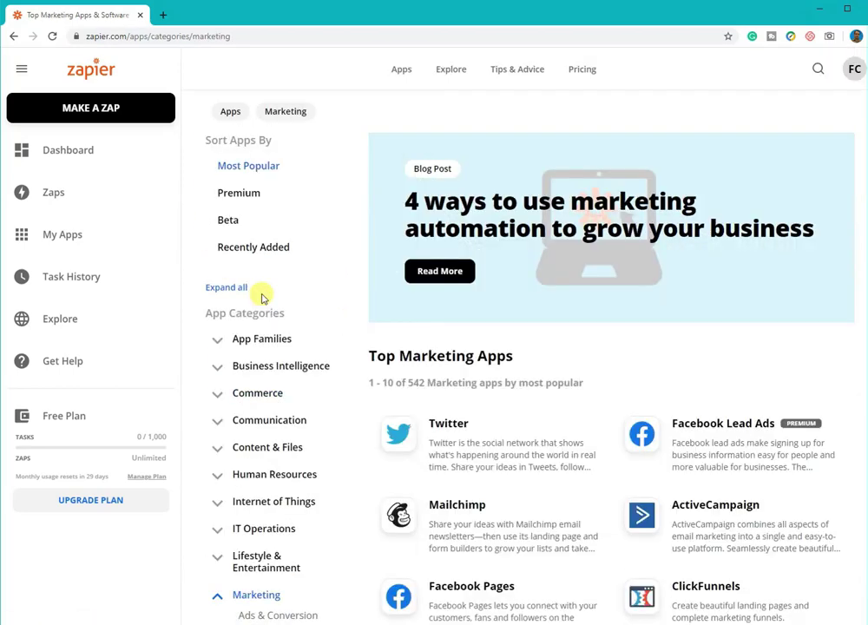
pyautogui.scroll(-3, 341, 343)
pyautogui.scroll(-1, 354, 365)
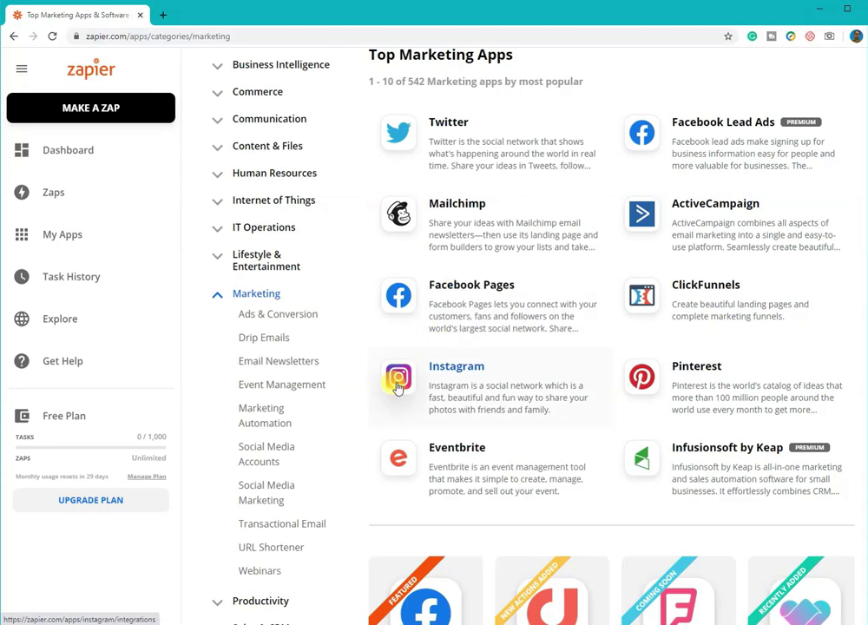
pyautogui.click(263, 490)
pyautogui.scroll(-5, 345, 504)
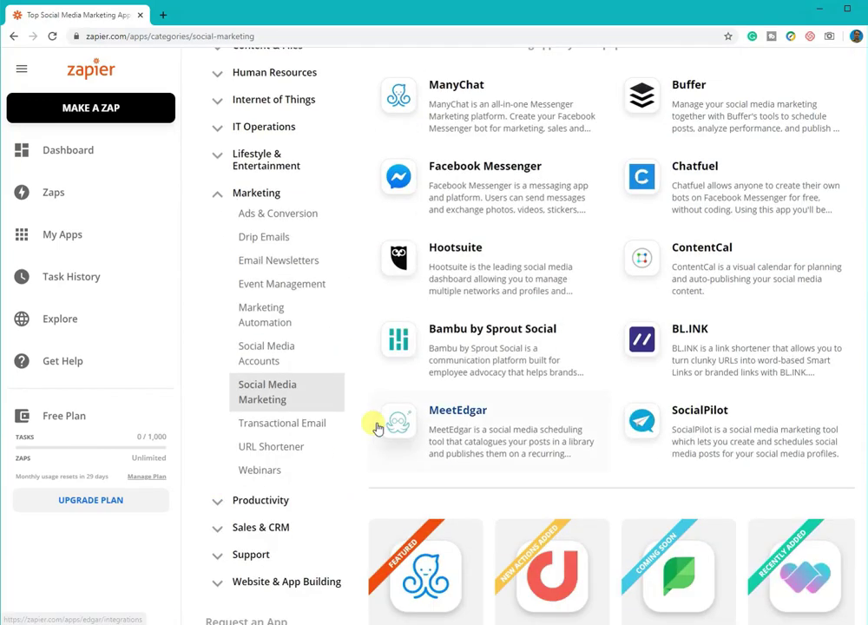
pyautogui.scroll(1, 254, 458)
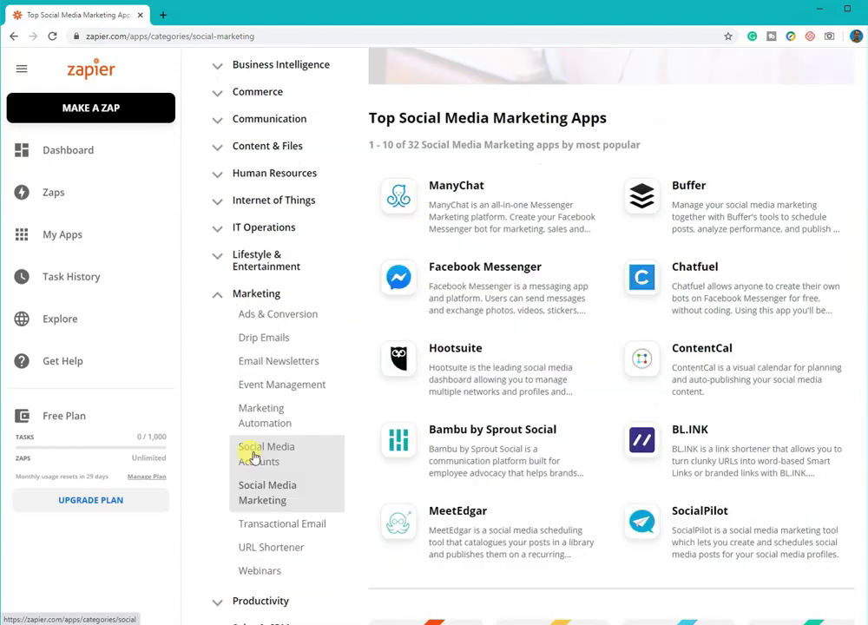
pyautogui.click(255, 457)
pyautogui.scroll(-3, 254, 458)
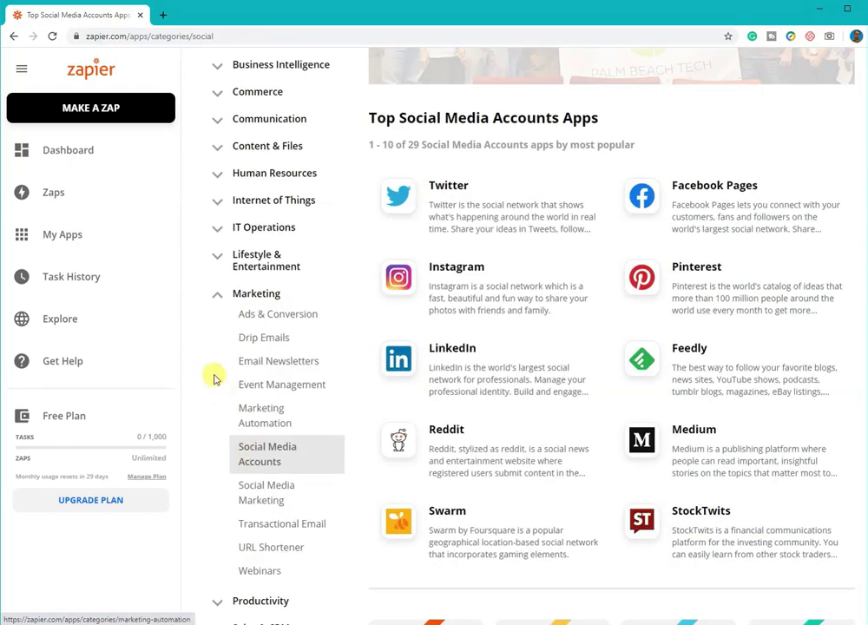
# Create a new Zap and name it "Gmail Leads to Gsheets"
pyautogui.click(52, 193)
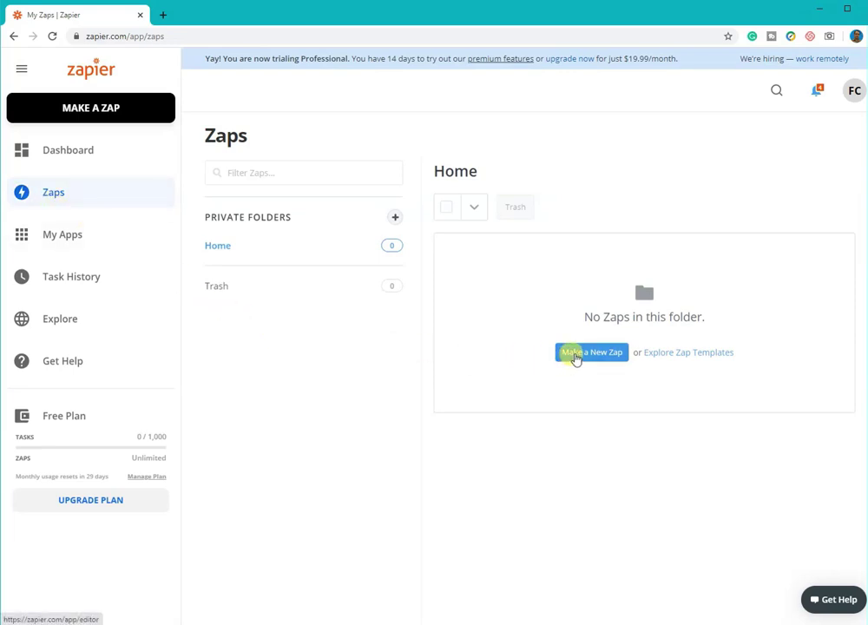
pyautogui.click(574, 356)
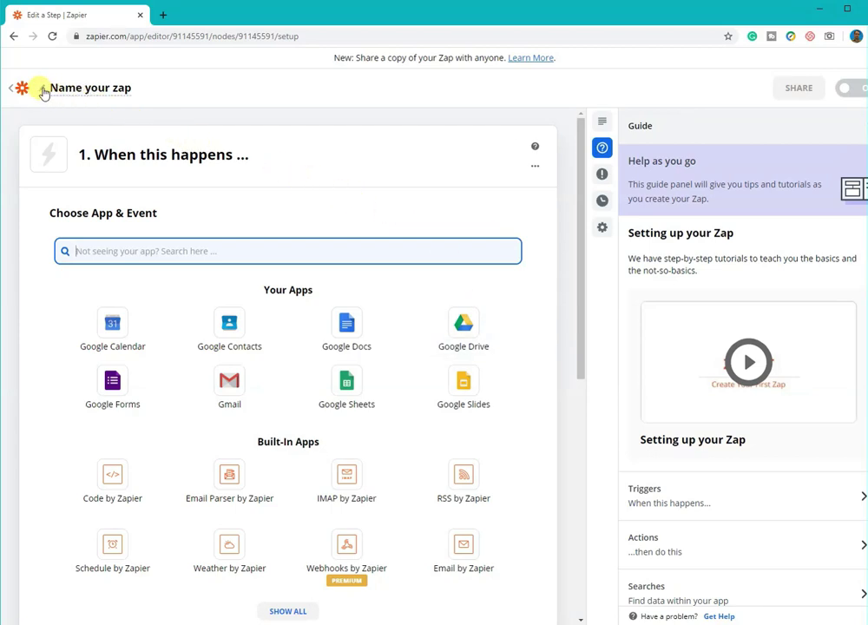
pyautogui.click(43, 90)
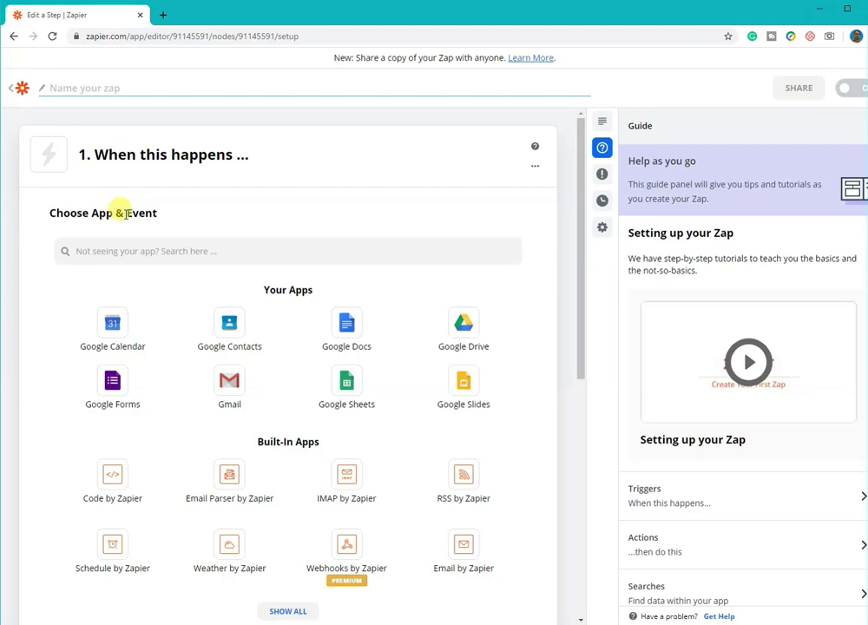
pyautogui.write('Gmail Leads to Gsheets')
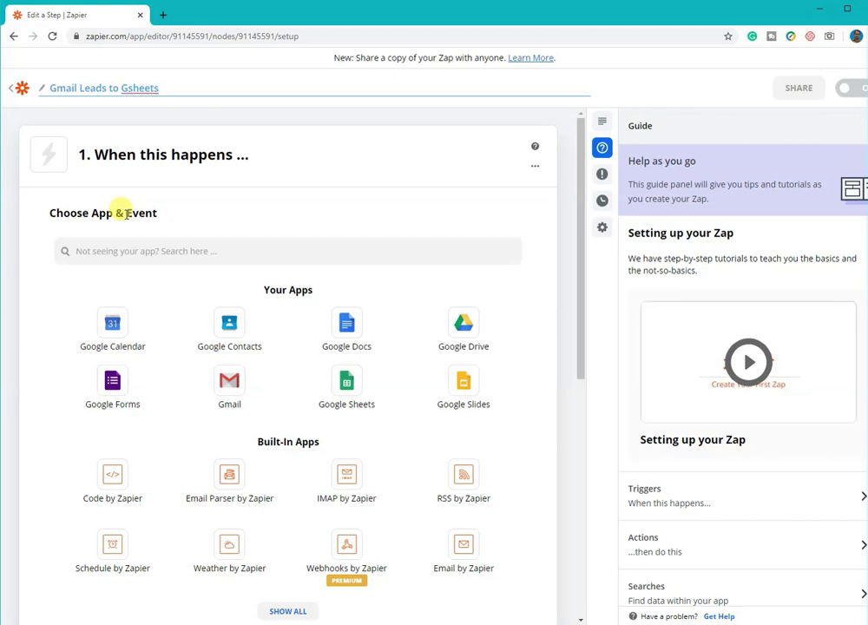
# Confirm the Zap's name and set its trigger to the New Email event in Gmail
pyautogui.press('Return')
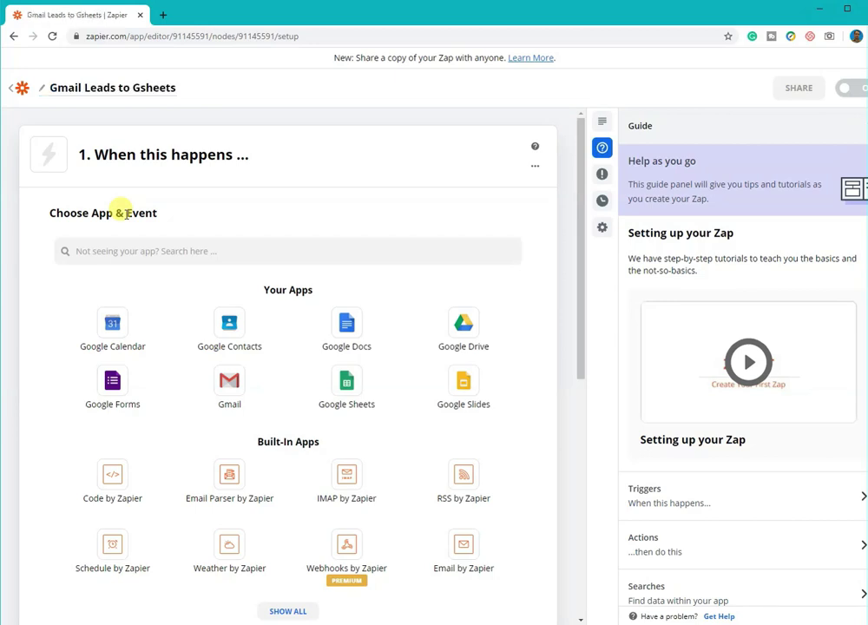
pyautogui.click(230, 386)
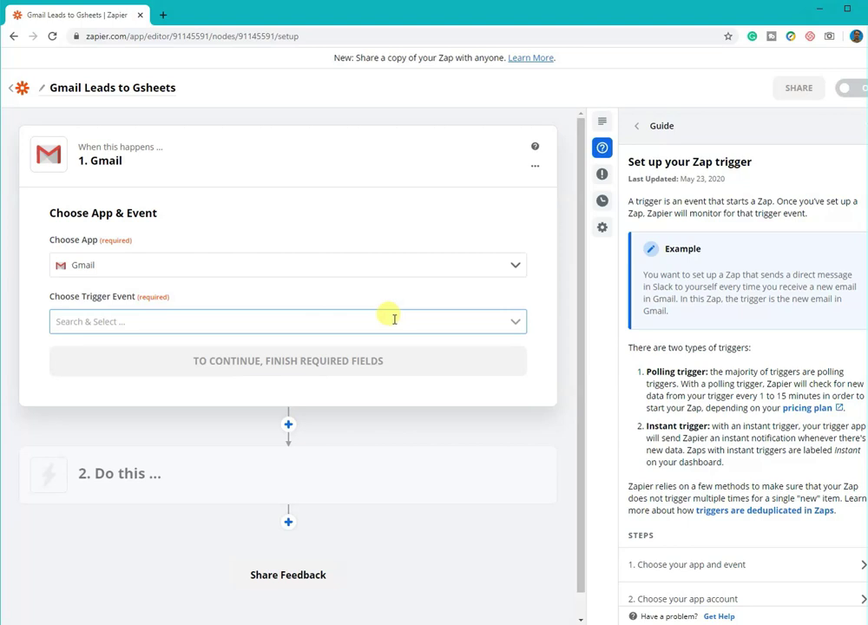
pyautogui.click(513, 326)
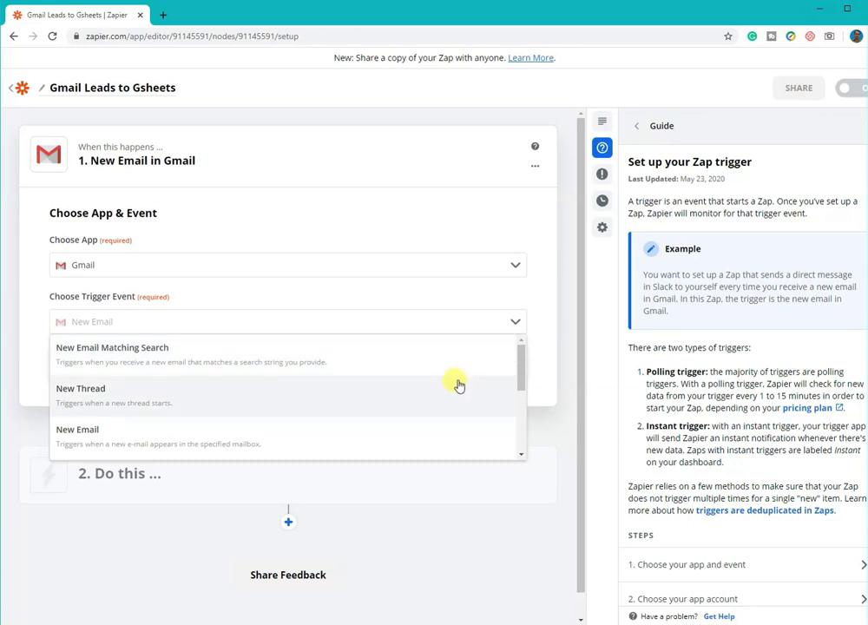
pyautogui.scroll(-2, 452, 395)
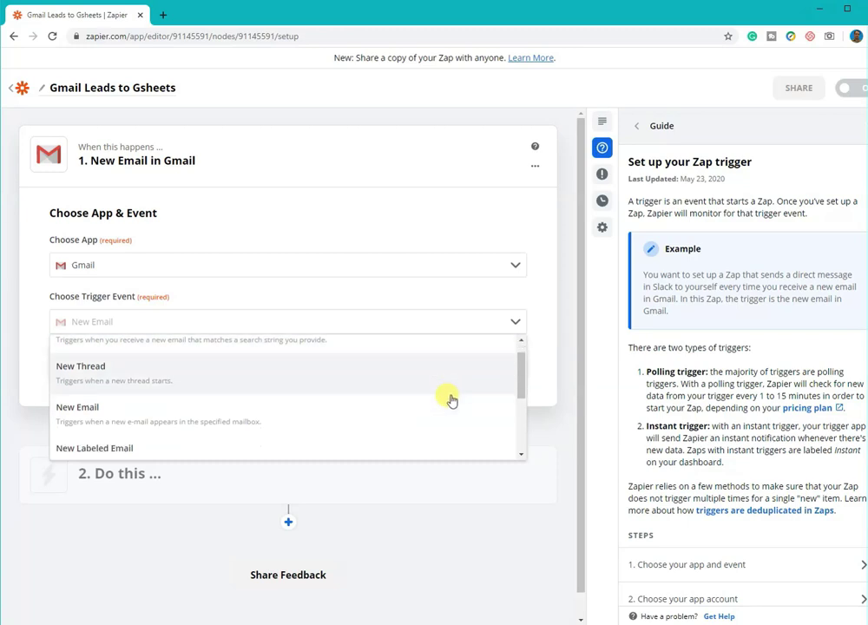
pyautogui.scroll(2, 451, 397)
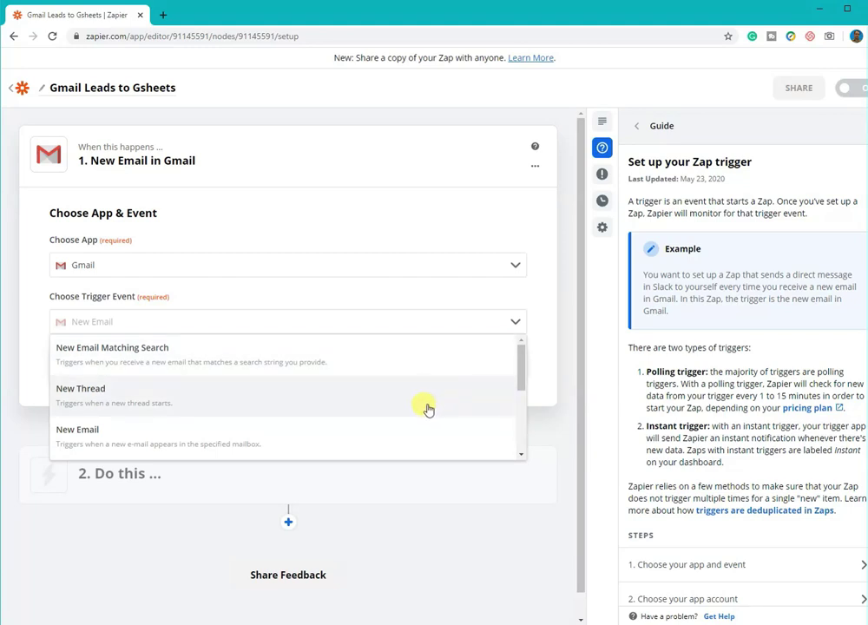
pyautogui.scroll(-2, 416, 435)
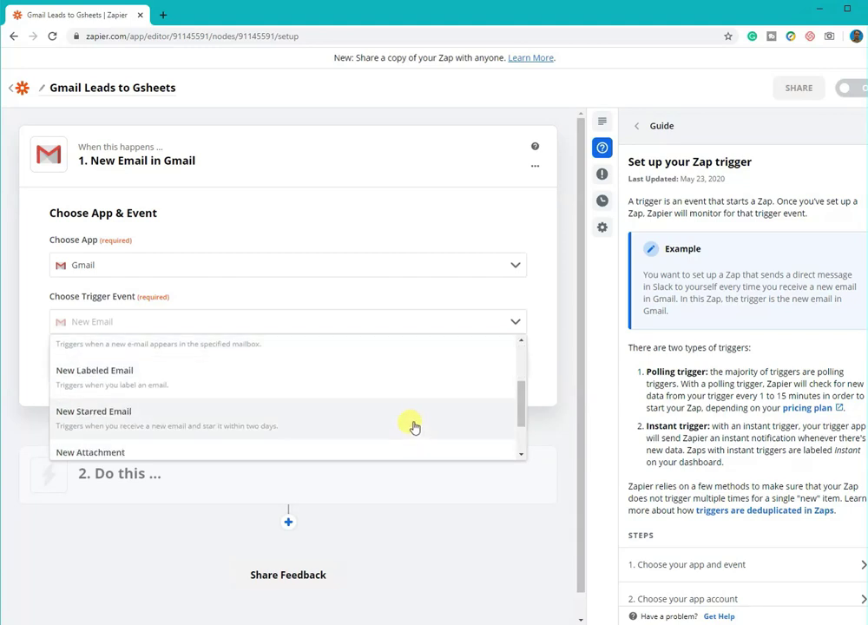
pyautogui.scroll(-2, 419, 408)
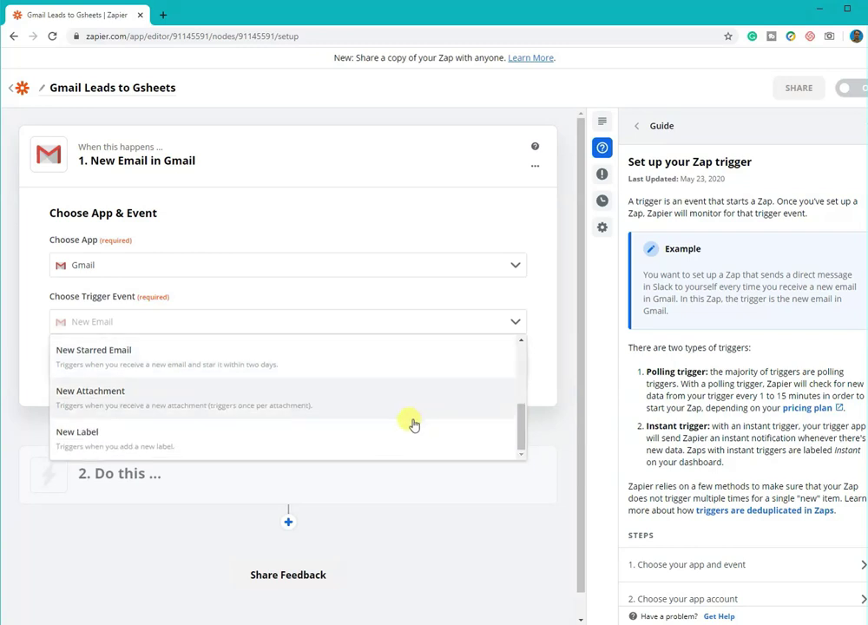
pyautogui.scroll(5, 405, 432)
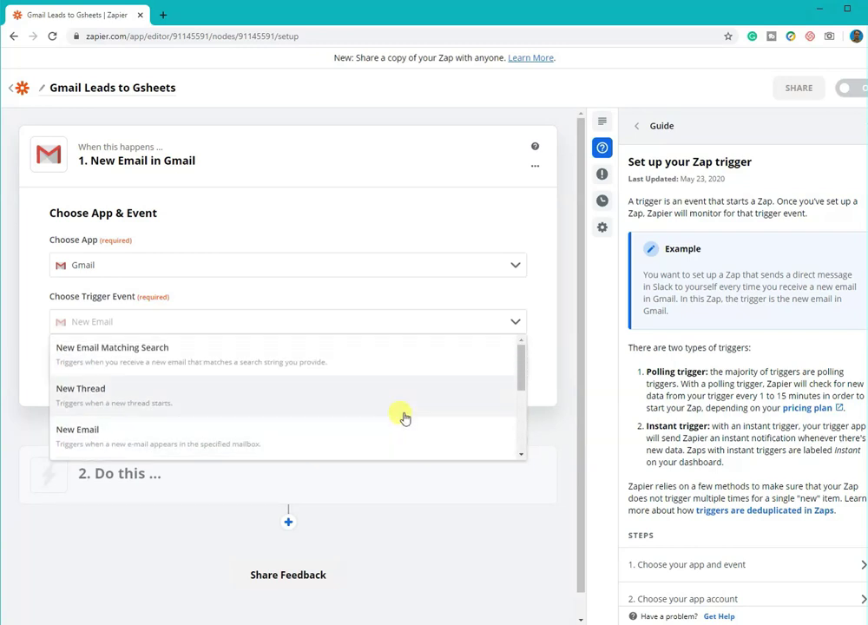
pyautogui.click(384, 443)
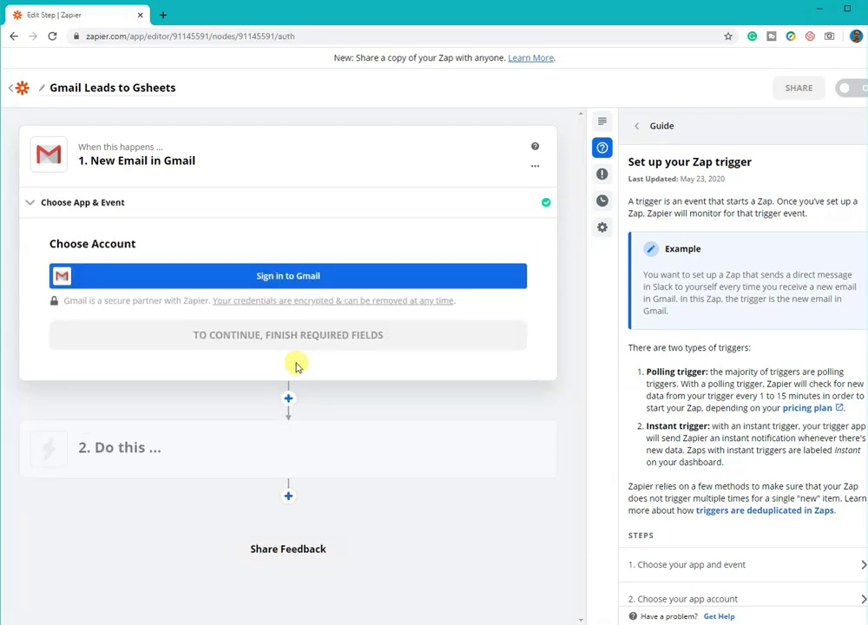
# Connect the Google account to the Gmail trigger, allow Zapier access to it and continue with that account
pyautogui.click(322, 278)
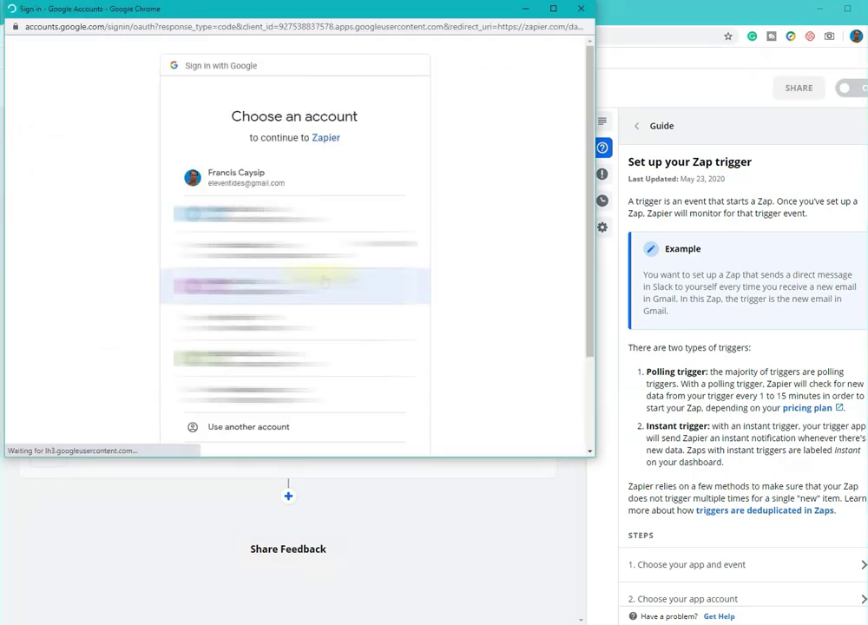
pyautogui.click(257, 185)
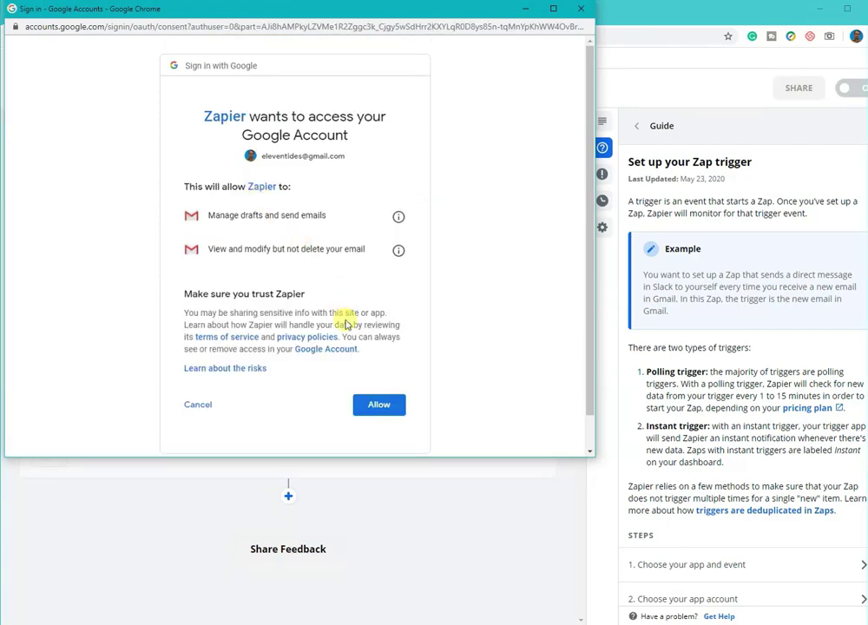
pyautogui.click(377, 403)
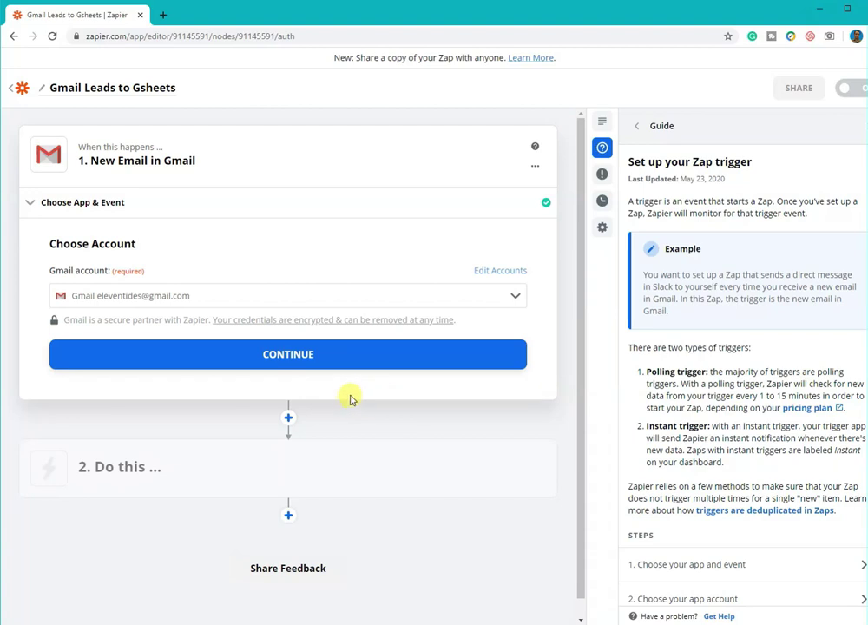
pyautogui.click(325, 362)
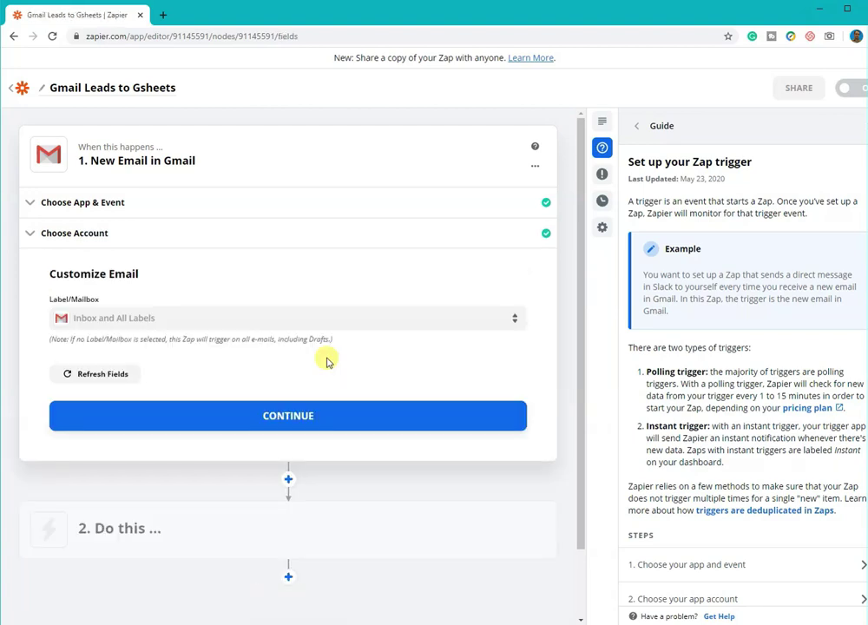
# Limit the email trigger to the INBOX mailbox and continue to the trigger test
pyautogui.click(512, 319)
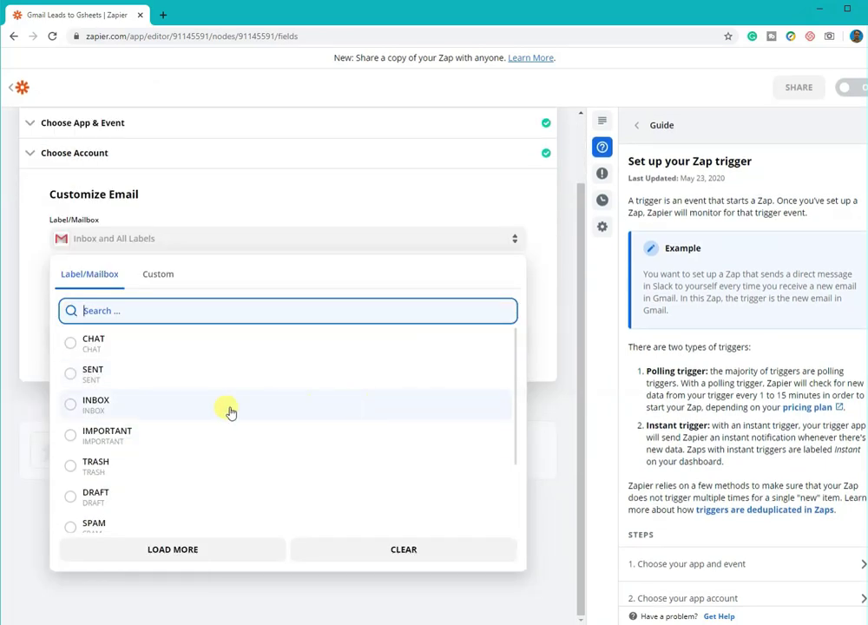
pyautogui.click(228, 409)
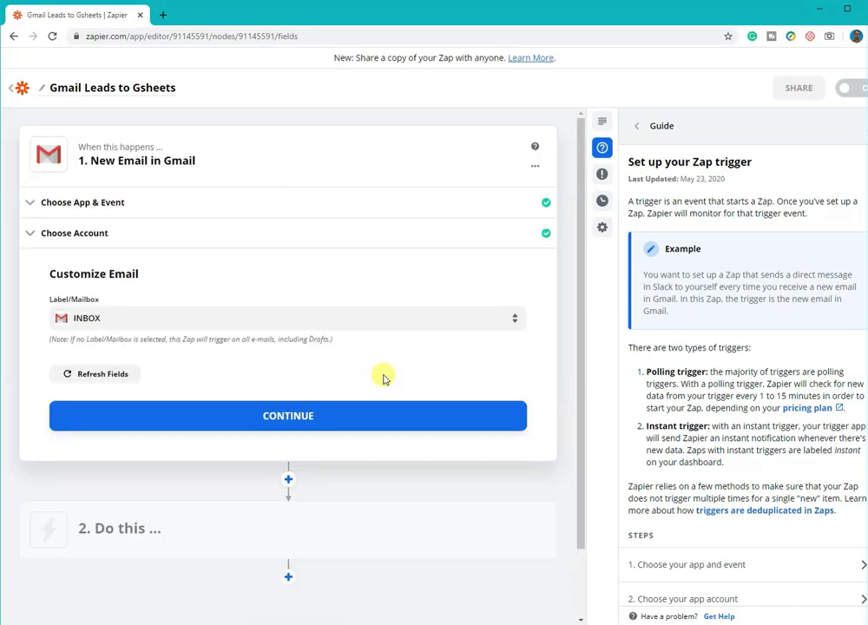
pyautogui.click(334, 348)
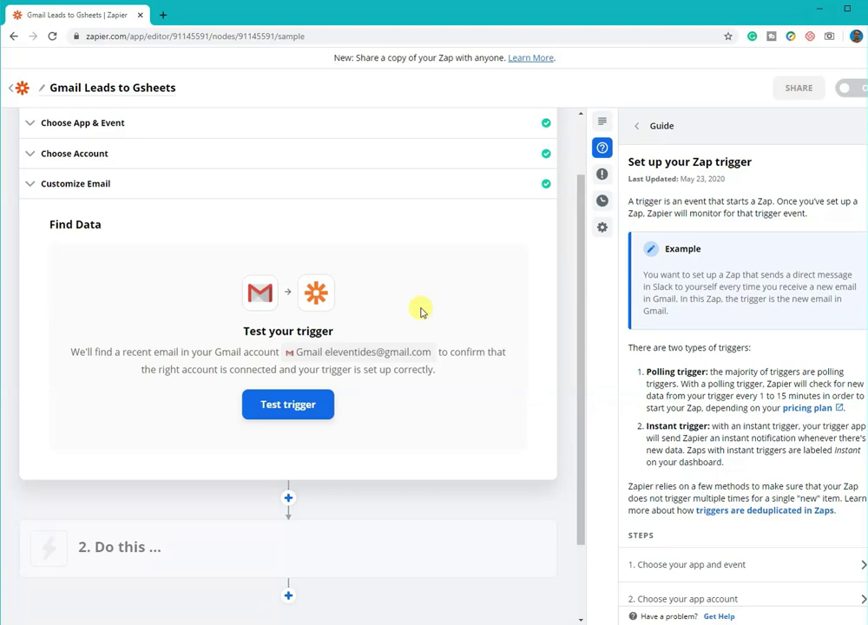
# Test the Gmail trigger, review the found sample Email B and continue to the action setup
pyautogui.click(288, 408)
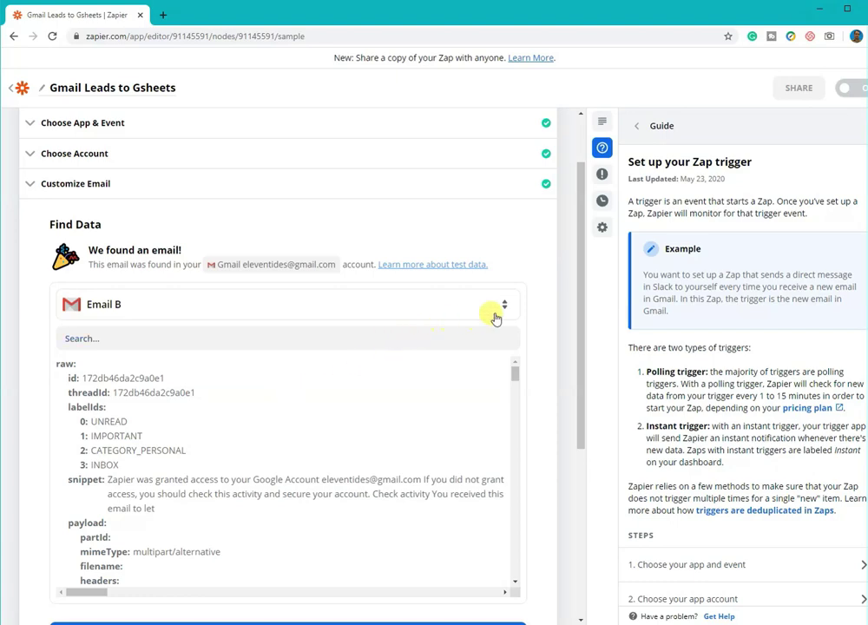
pyautogui.click(502, 306)
pyautogui.scroll(-3, 319, 395)
pyautogui.scroll(-10, 318, 392)
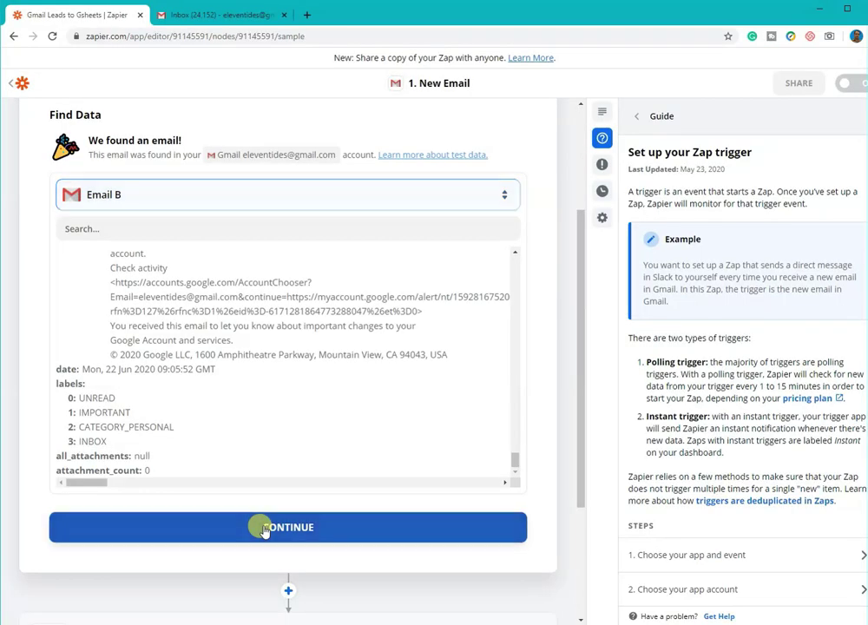
pyautogui.click(258, 525)
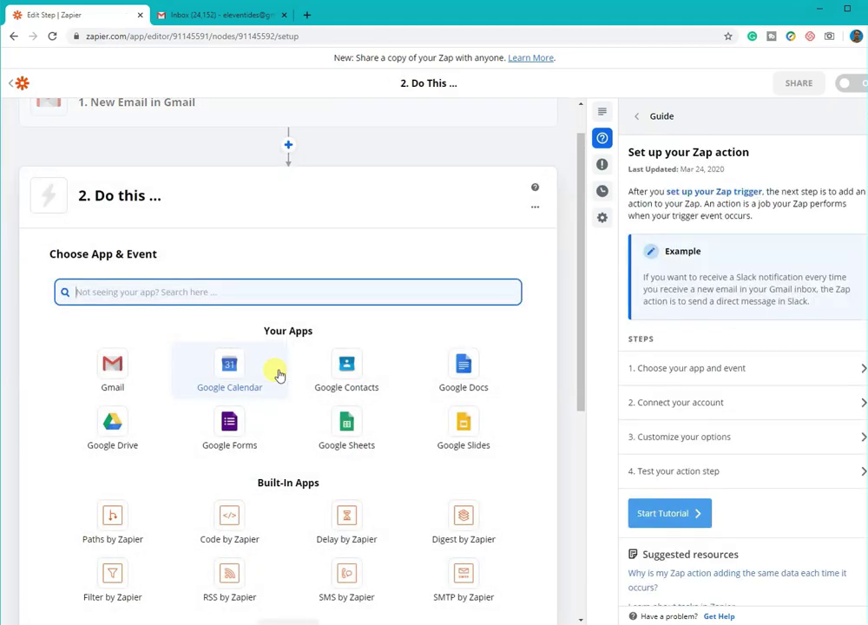
# Set the Zap's action to Google Sheets with the Create Spreadsheet Row event and continue
pyautogui.click(347, 424)
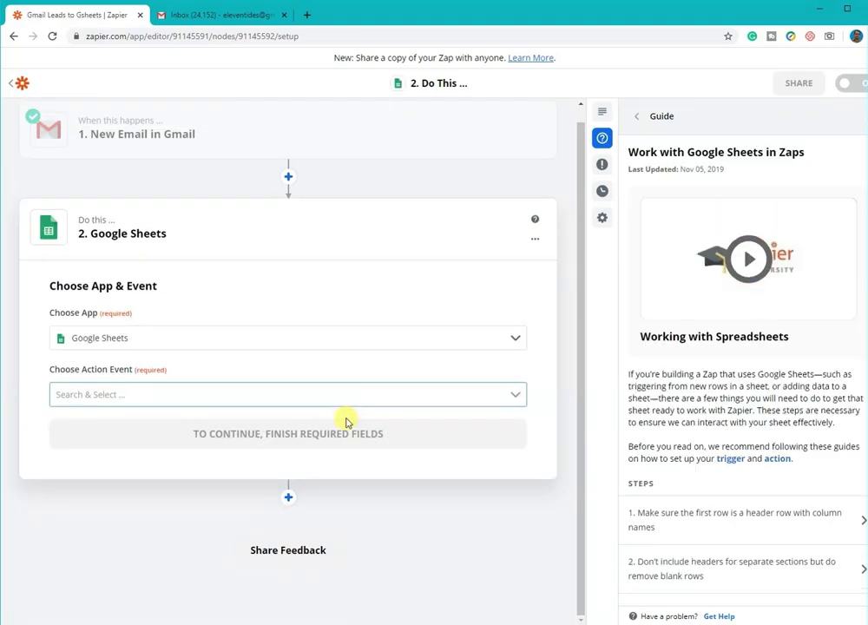
pyautogui.click(511, 396)
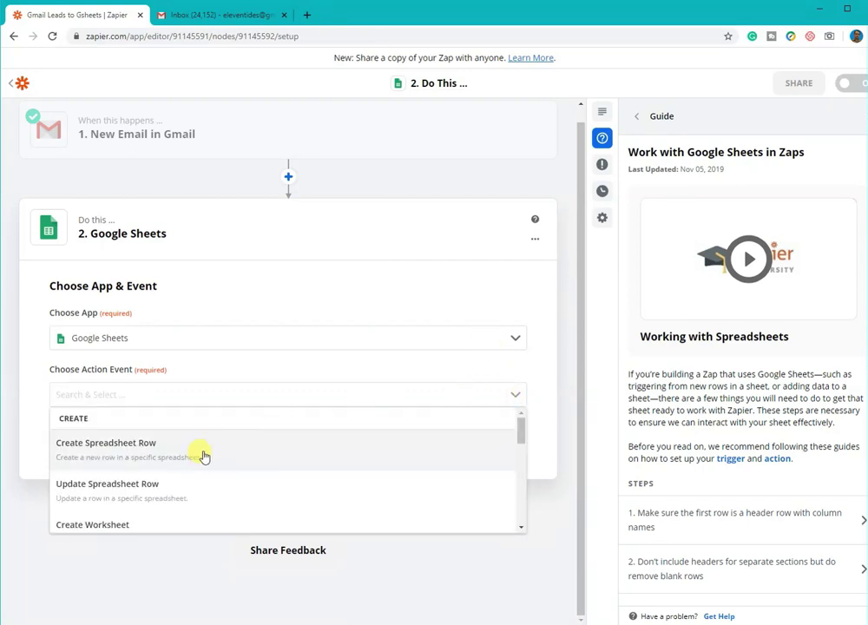
pyautogui.click(131, 456)
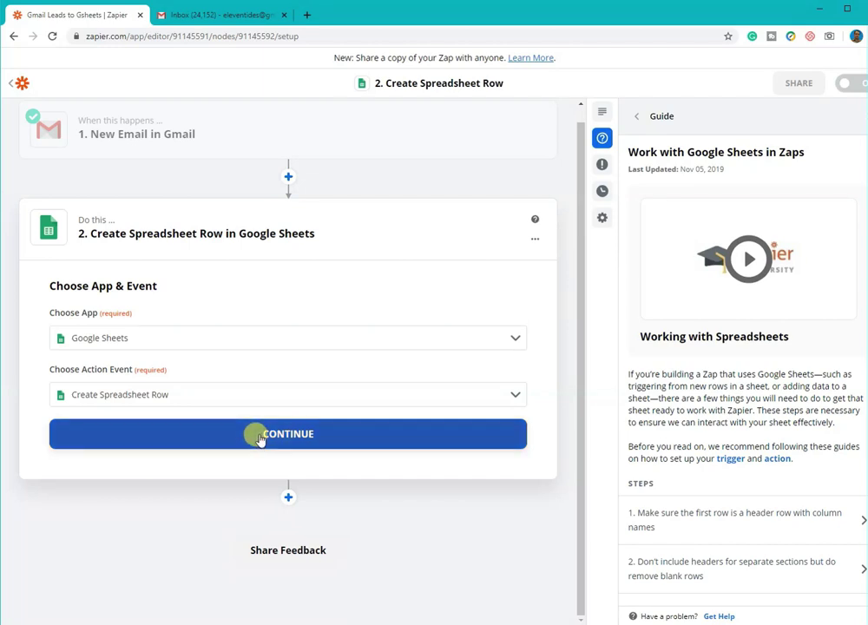
pyautogui.click(254, 434)
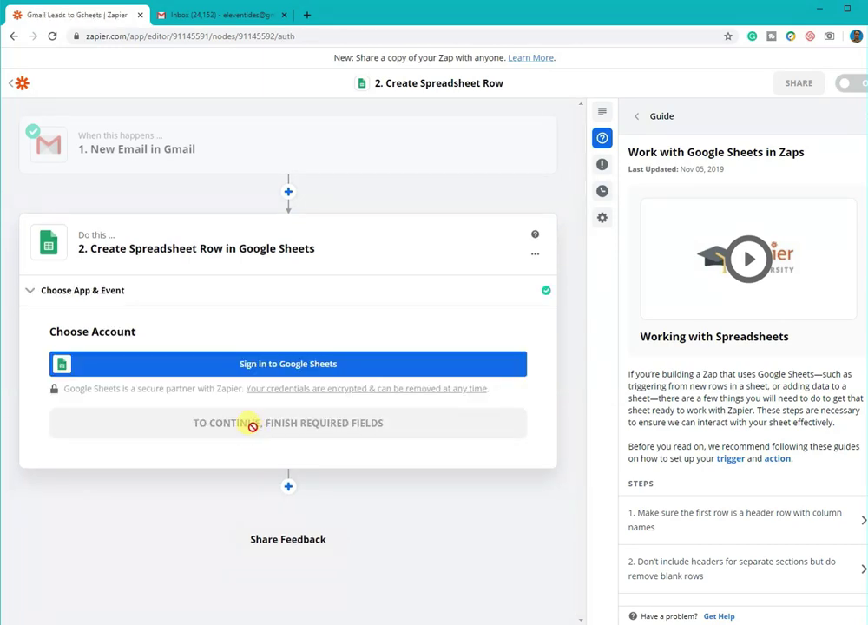
# Connect the Google account to the Google Sheets action, allow access and continue to the row customization
pyautogui.click(267, 363)
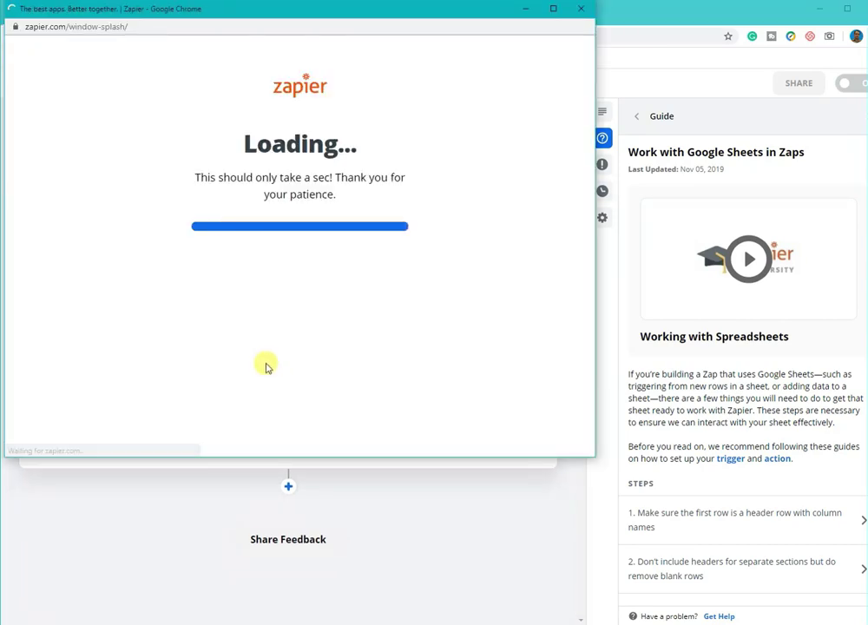
pyautogui.click(372, 422)
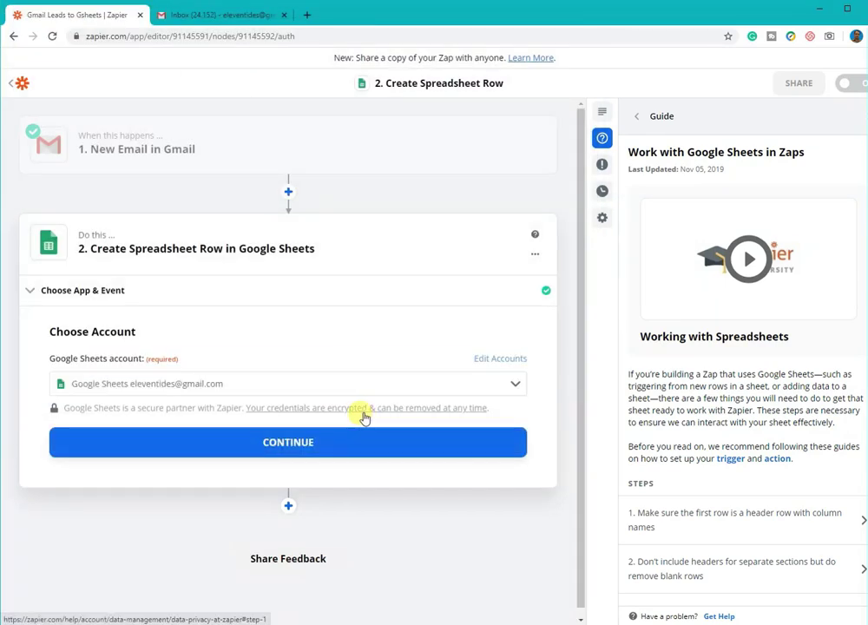
pyautogui.click(324, 437)
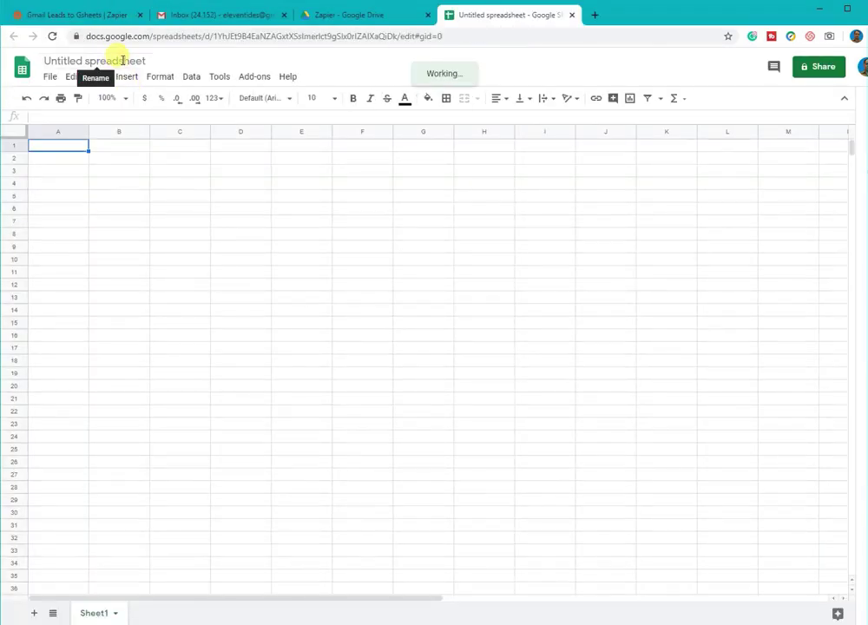
# In the blank Google Sheets spreadsheet, set the title to "Gmail Leads"
pyautogui.click(120, 60)
pyautogui.write('G')
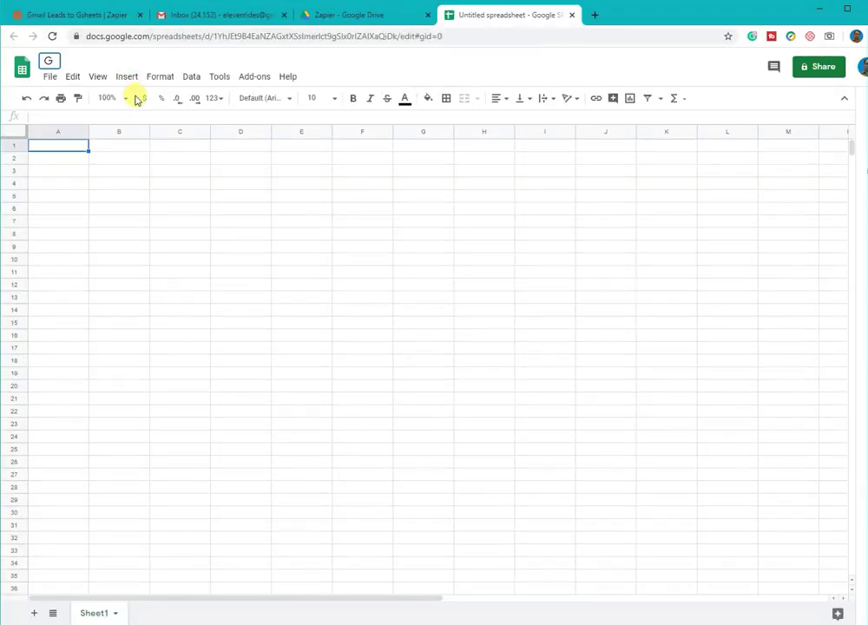
pyautogui.write('mail Inbox')
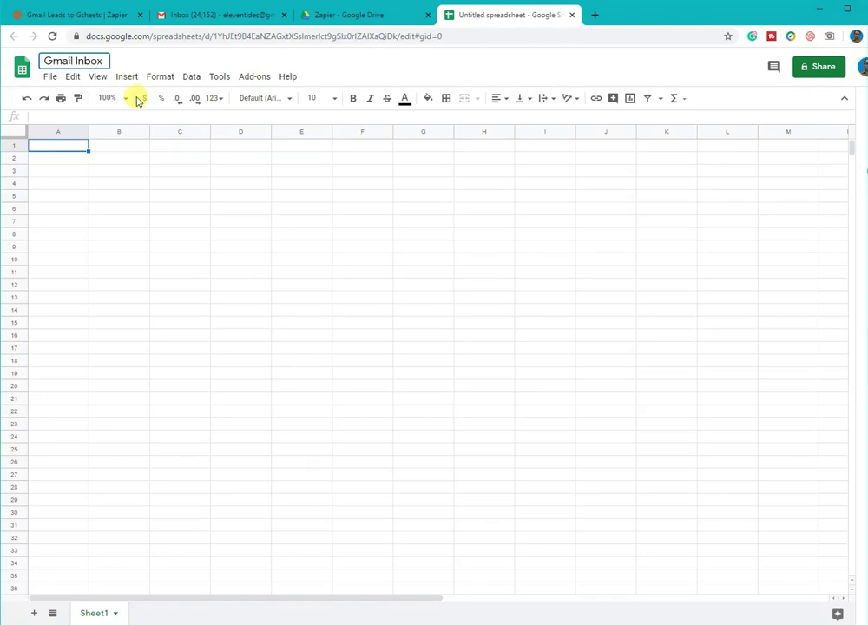
pyautogui.press('BackSpace')
pyautogui.press('BackSpace')
pyautogui.press('BackSpace')
pyautogui.press('BackSpace')
pyautogui.press('BackSpace')
pyautogui.write('Leads')
pyautogui.press('Return')
# Enter the headers Name, Email Address and Date Collected in cells A1 to C1
pyautogui.write('Nam')
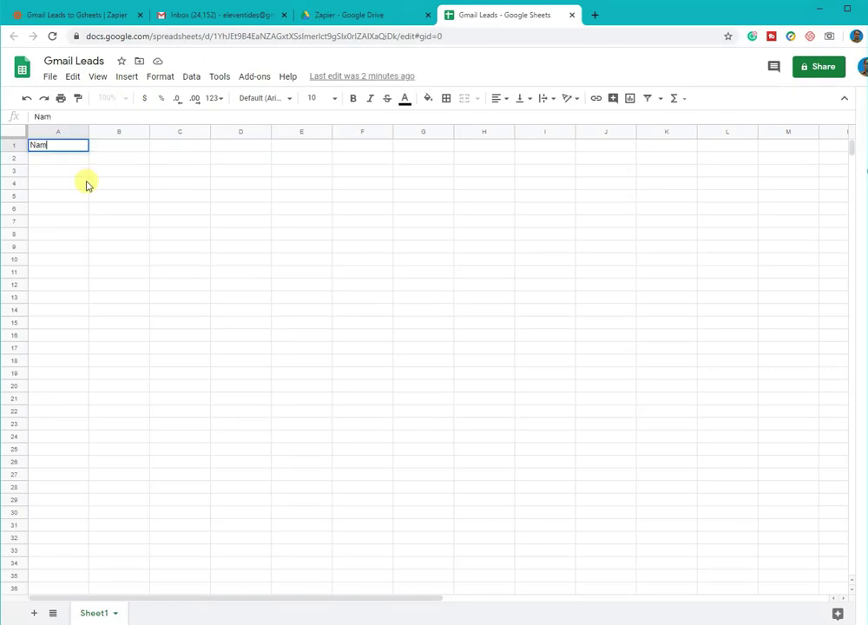
pyautogui.write('e')
pyautogui.press('Tab')
pyautogui.write('Email Address')
pyautogui.press('Tab')
pyautogui.write('Date')
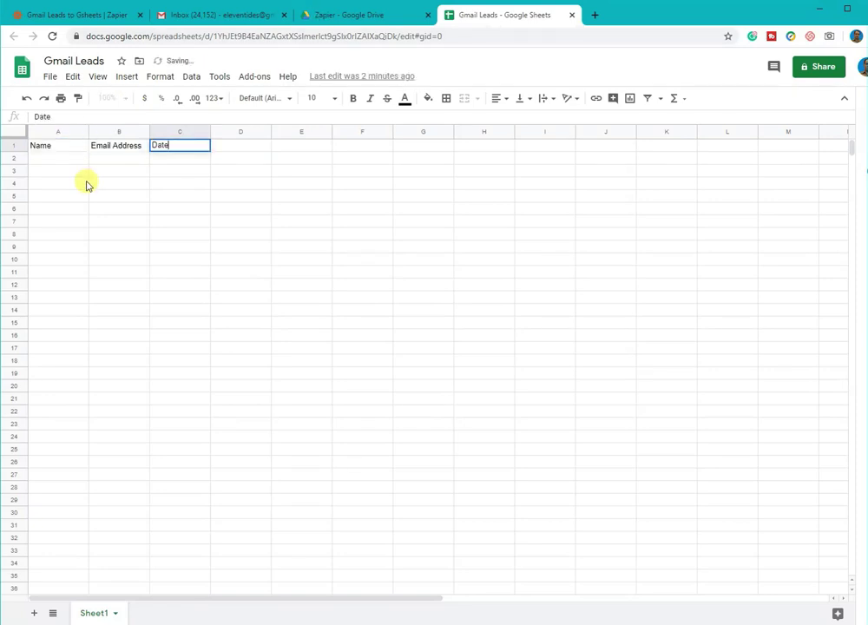
pyautogui.write(' Collected')
pyautogui.press('Return')
# Widen columns A, B and C, making the Email Address column the widest
pyautogui.click(90, 131)
pyautogui.click(83, 143)
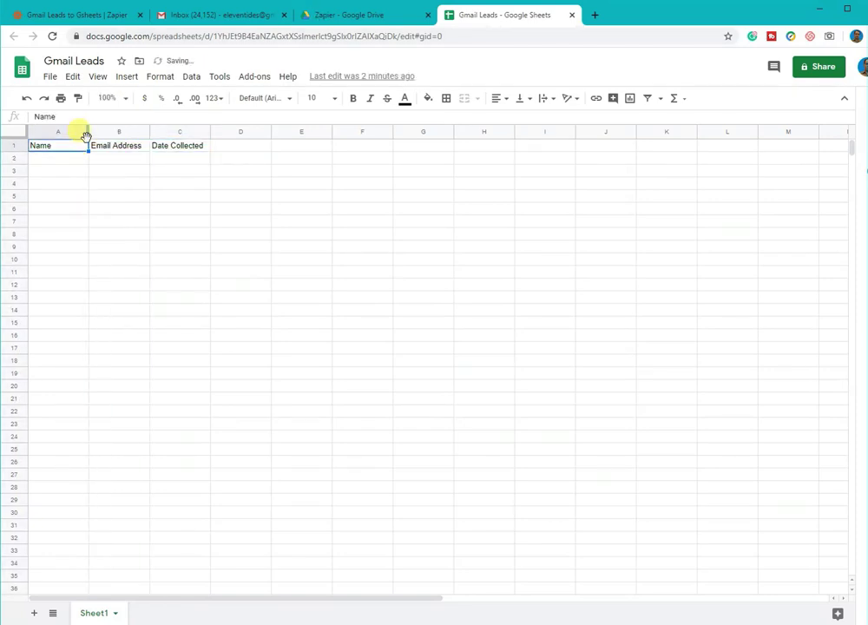
pyautogui.moveTo(89, 131); pyautogui.dragTo(151, 132)
pyautogui.moveTo(210, 132); pyautogui.dragTo(337, 132)
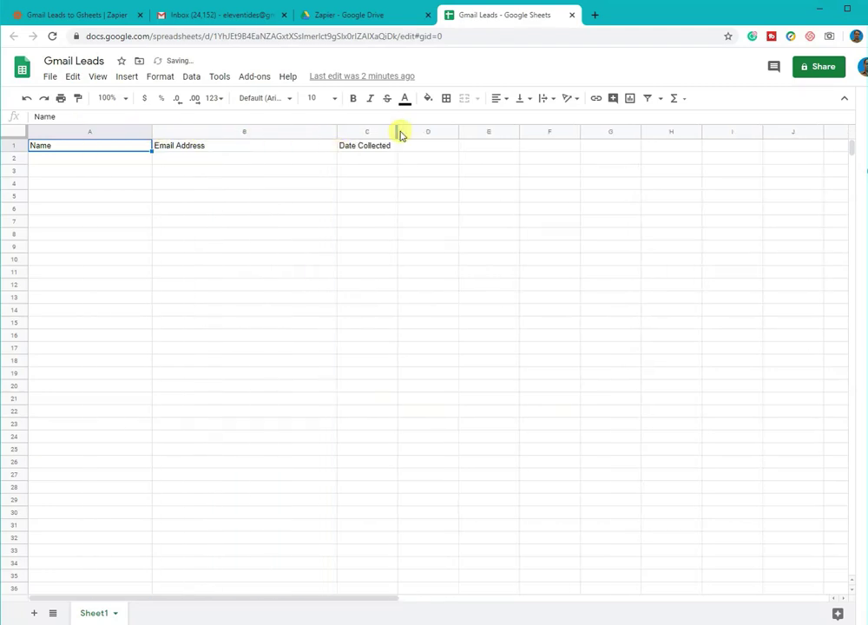
pyautogui.moveTo(401, 132); pyautogui.dragTo(461, 132)
# Format the headers in A1:C1 with a dark yellow 1 fill and bold, centered text, and return to the Zapier editor
pyautogui.moveTo(82, 145); pyautogui.dragTo(391, 145)
pyautogui.click(428, 98)
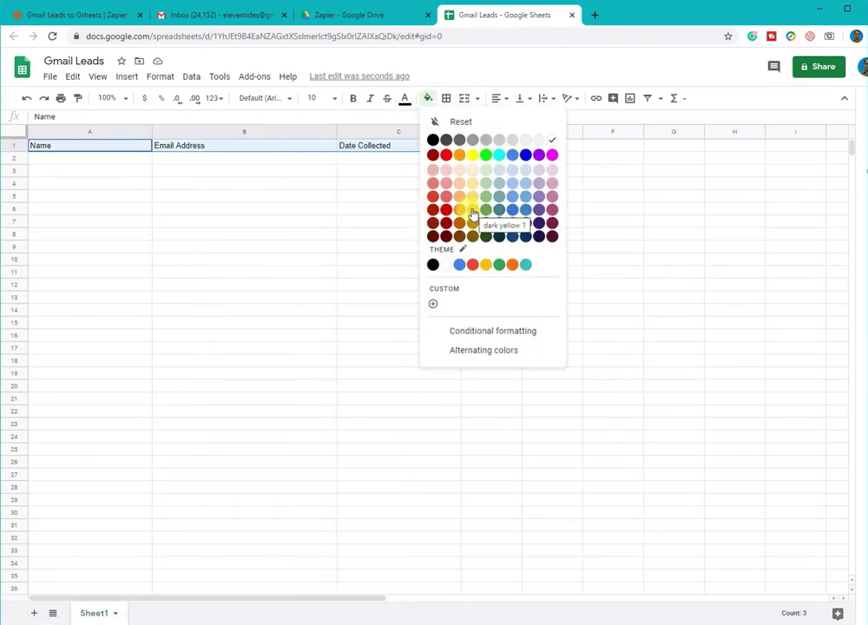
pyautogui.click(473, 212)
pyautogui.click(352, 98)
pyautogui.click(502, 98)
pyautogui.click(511, 119)
pyautogui.click(130, 158)
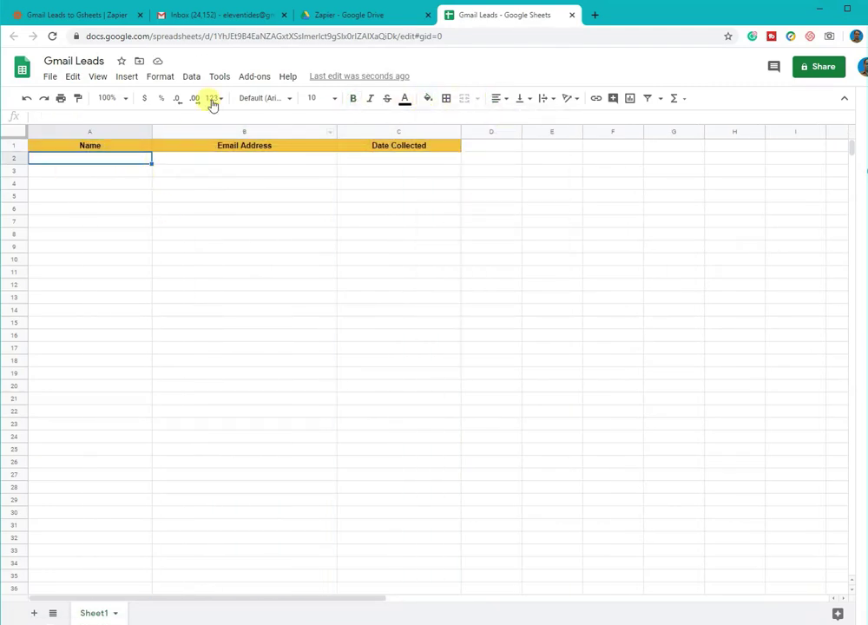
pyautogui.click(113, 15)
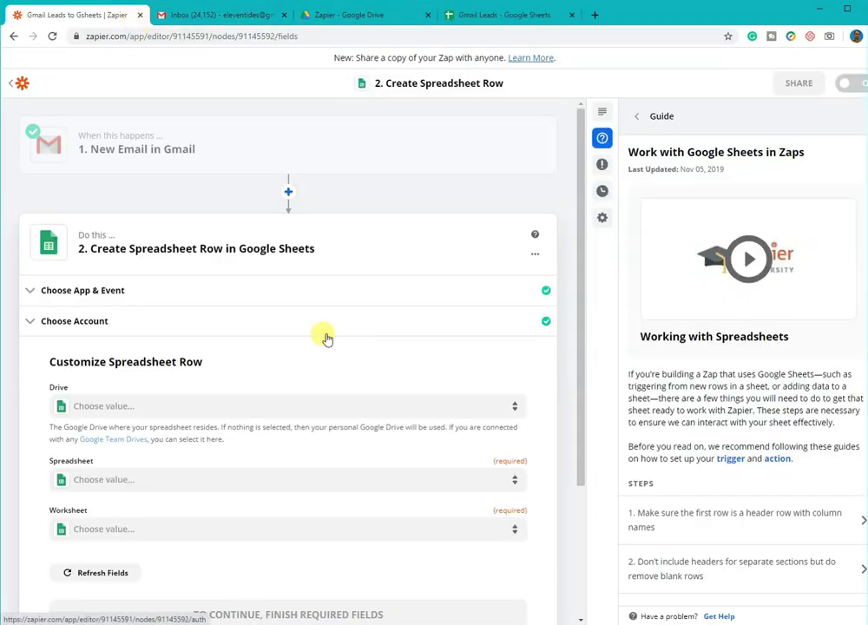
# Set the spreadsheet row's drive to My Google Drive, the spreadsheet to Gmail Leads and the worksheet to Sheet1
pyautogui.scroll(-1, 385, 320)
pyautogui.click(386, 318)
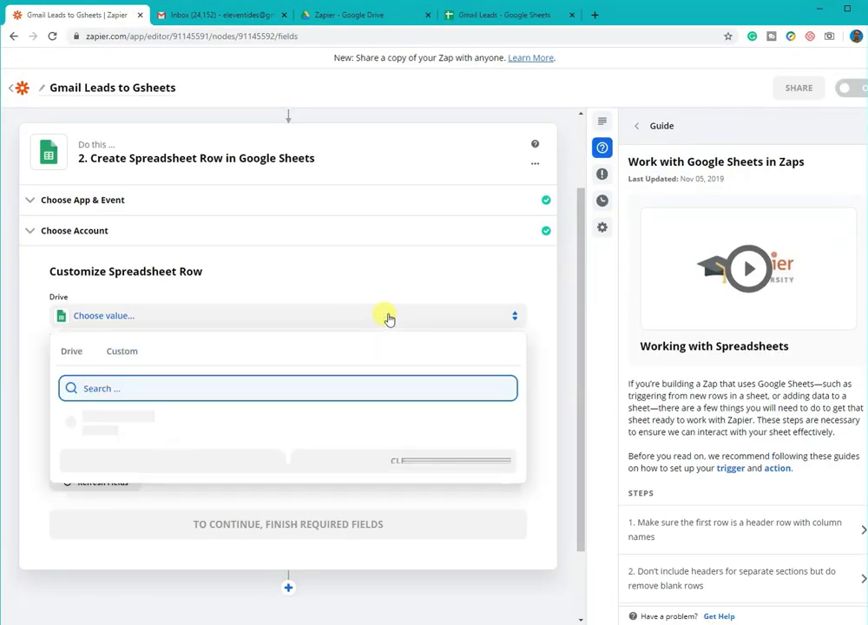
pyautogui.click(122, 325)
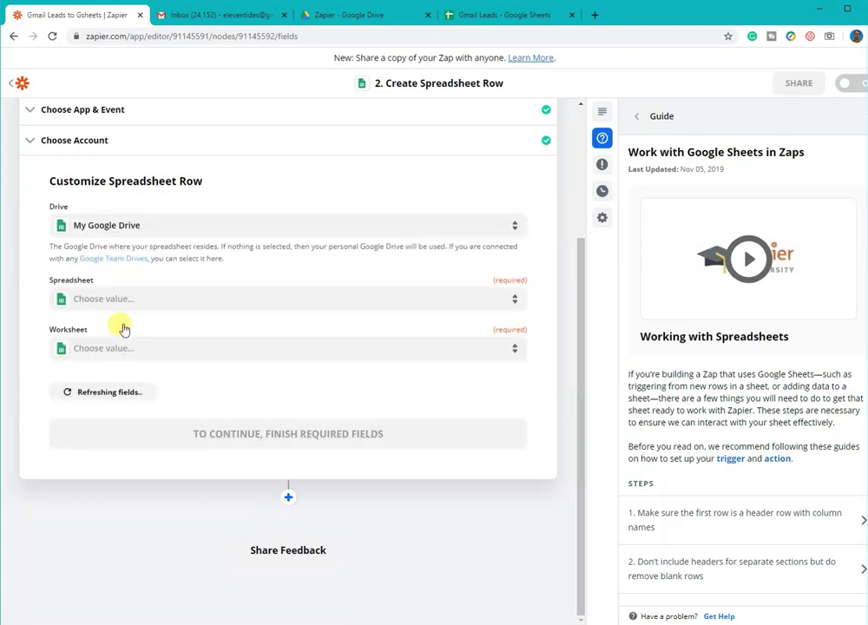
pyautogui.click(282, 229)
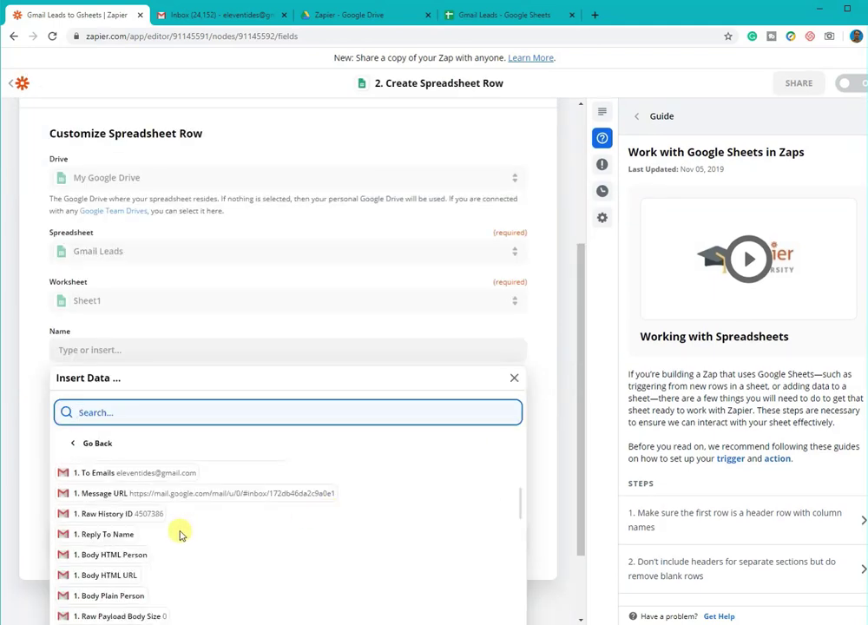
# Map the row's Name field to the From Name value of the Gmail trigger
pyautogui.scroll(5, 181, 533)
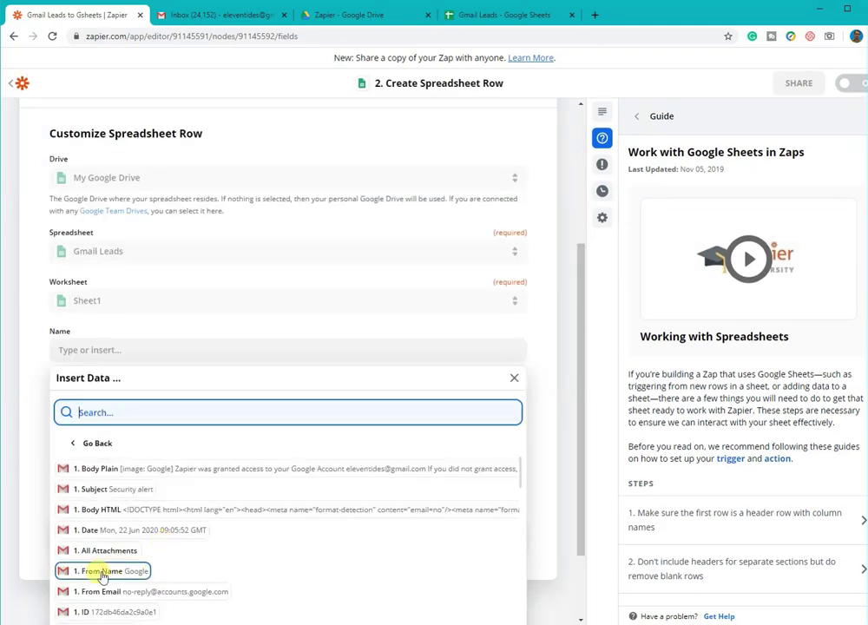
pyautogui.click(109, 572)
pyautogui.click(516, 380)
# Map the row's Email Address field to the From Email value of the Gmail trigger
pyautogui.click(447, 398)
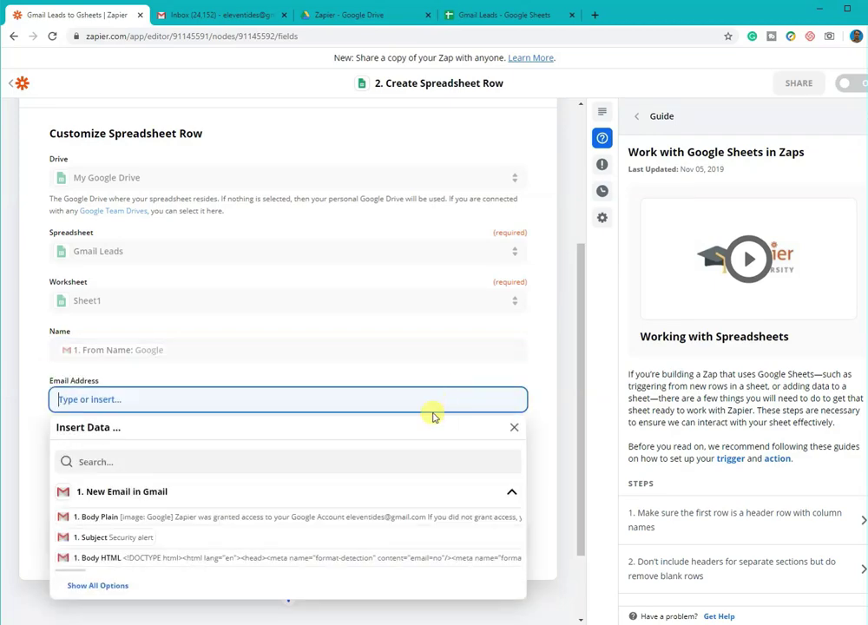
pyautogui.scroll(-1, 217, 503)
pyautogui.click(101, 489)
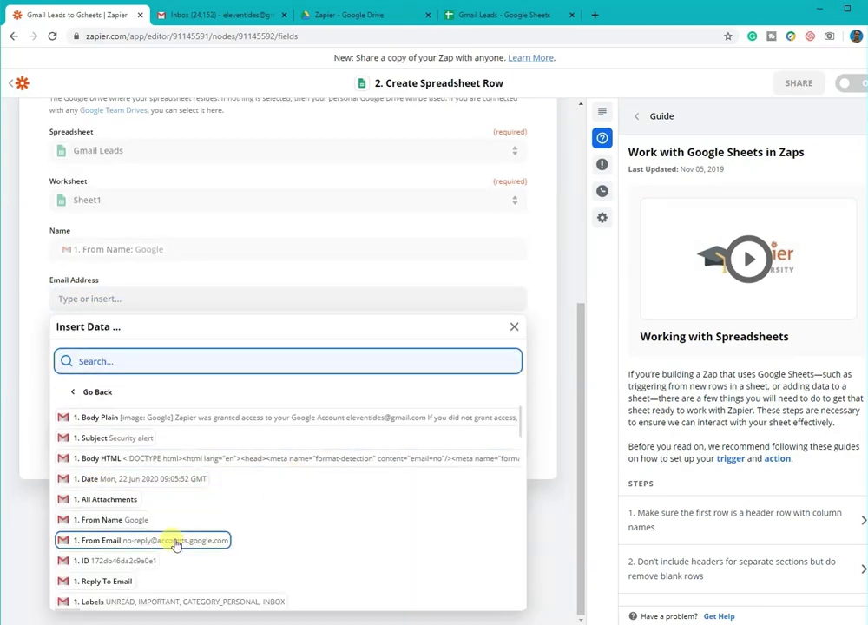
pyautogui.click(175, 542)
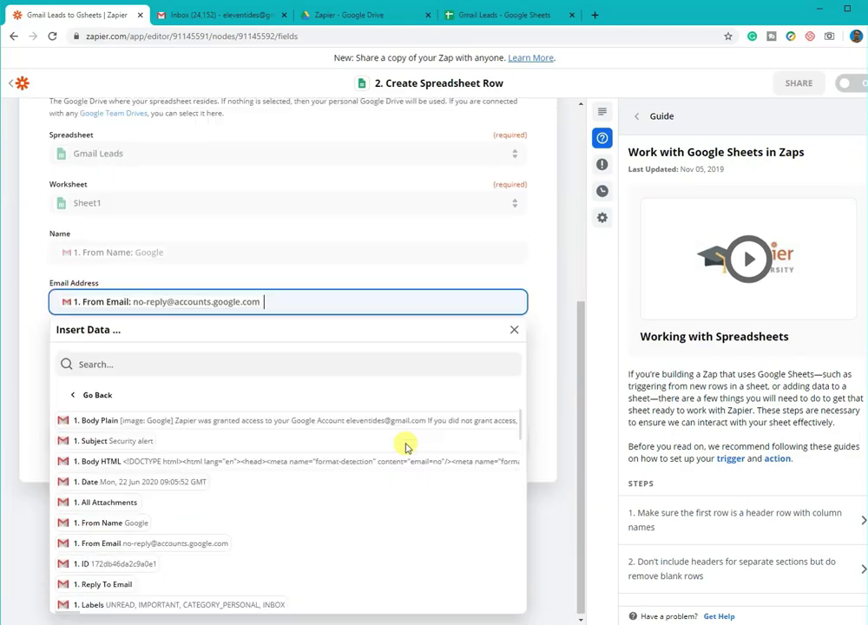
pyautogui.click(514, 326)
# Map the row's Date Collected field to the Date value of the Gmail trigger
pyautogui.click(486, 348)
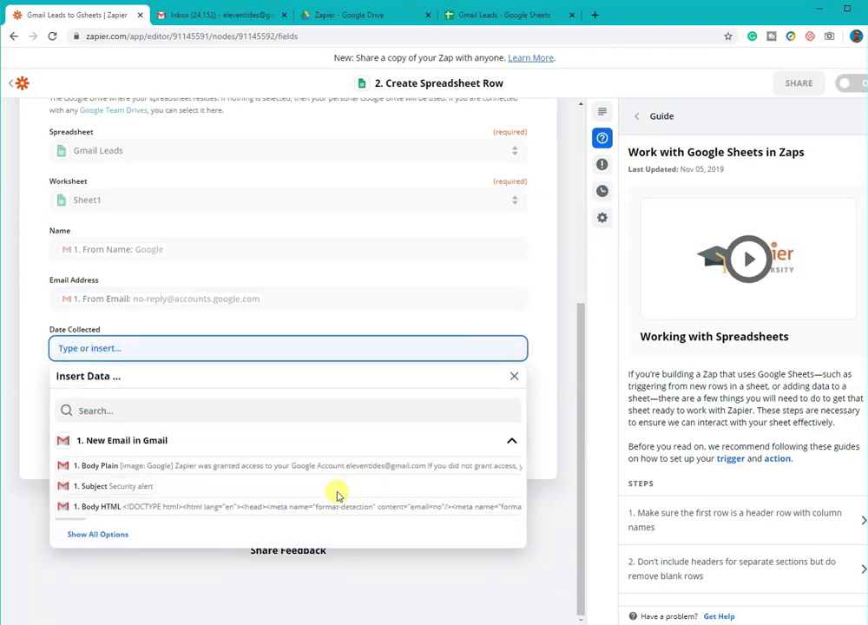
pyautogui.click(97, 533)
pyautogui.scroll(-8, 259, 540)
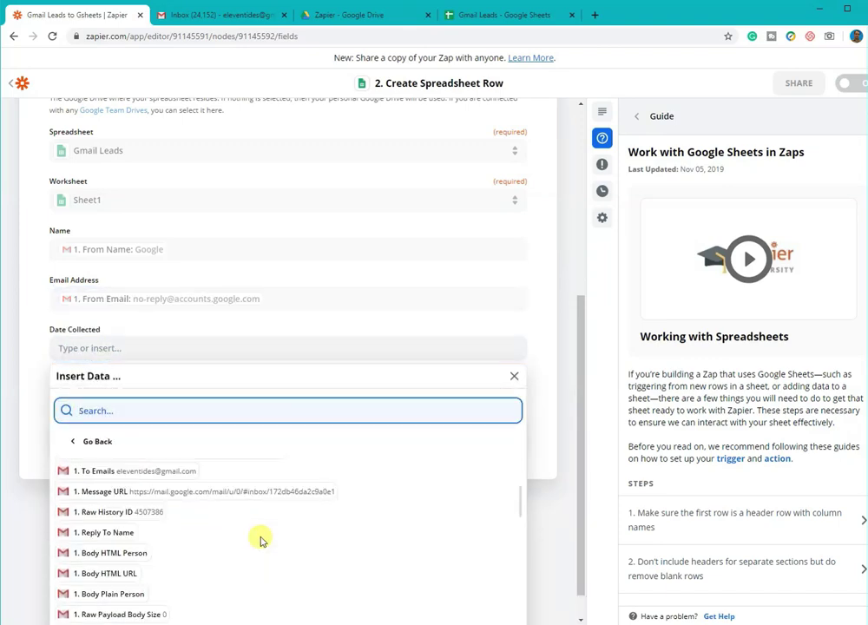
pyautogui.scroll(10, 259, 540)
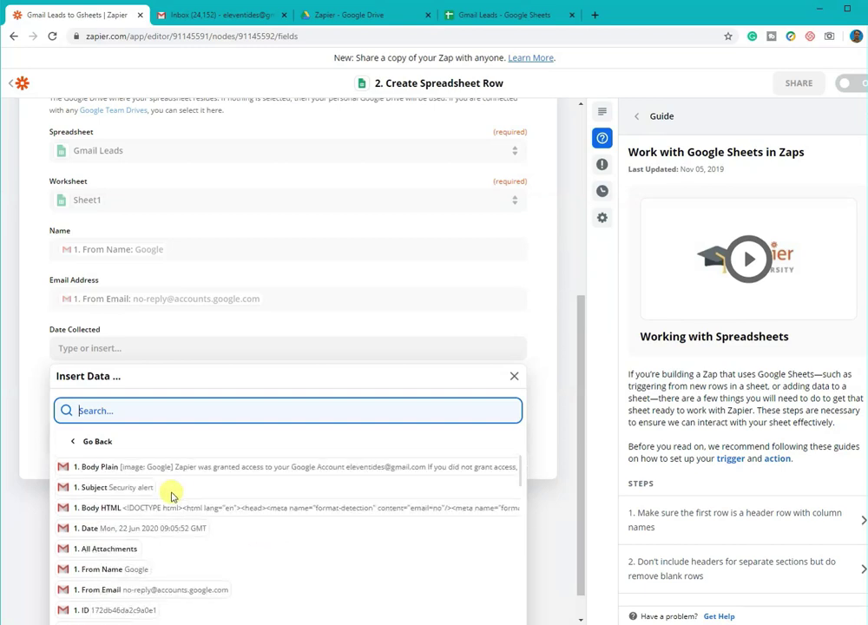
pyautogui.click(135, 532)
pyautogui.click(430, 411)
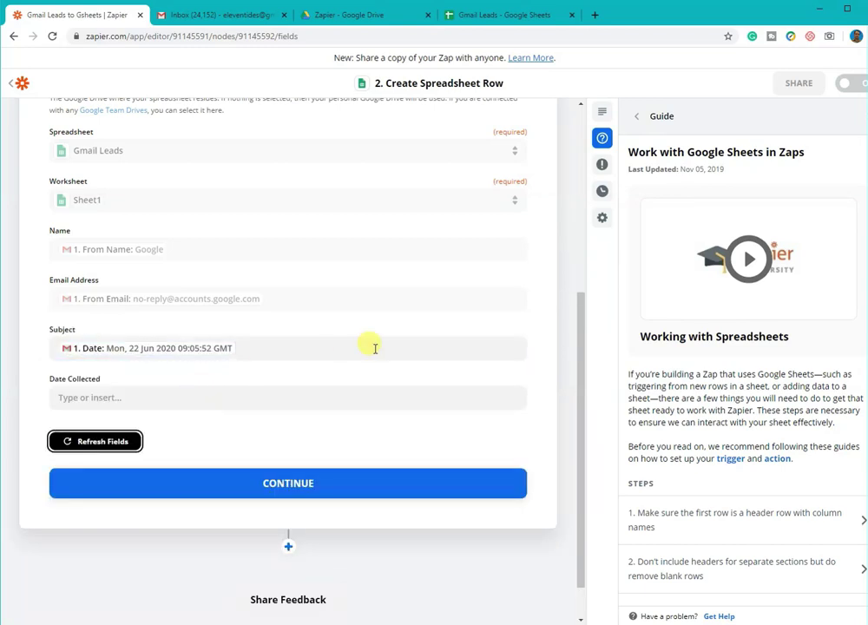
# Insert the Gmail trigger's Subject value into the row's Subject field and remove the Date value from that field
pyautogui.click(475, 348)
pyautogui.click(117, 486)
pyautogui.click(199, 350)
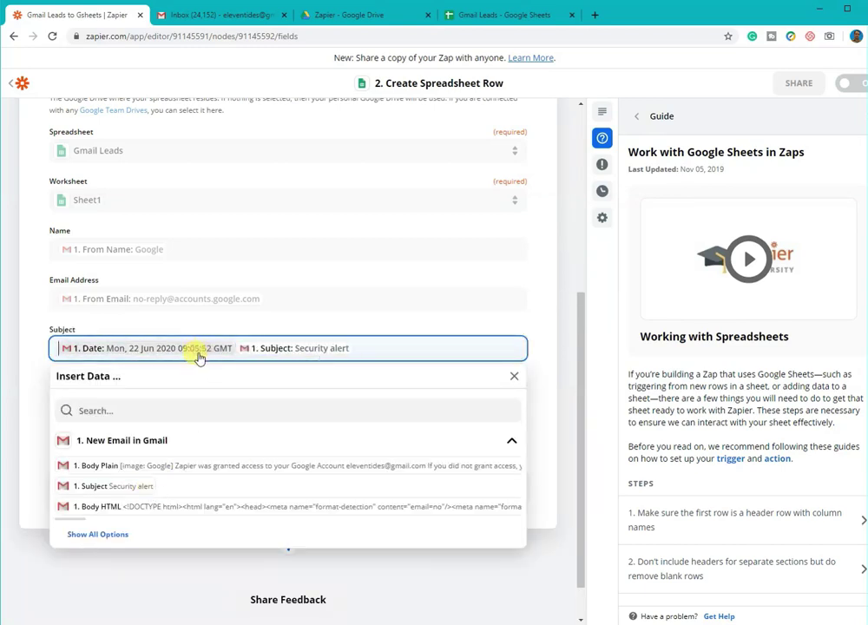
pyautogui.press('BackSpace')
pyautogui.click(514, 376)
# Fill the empty Date Collected field with the Gmail trigger's Date value and continue to the Send Data stage
pyautogui.click(273, 395)
pyautogui.click(98, 534)
pyautogui.click(130, 535)
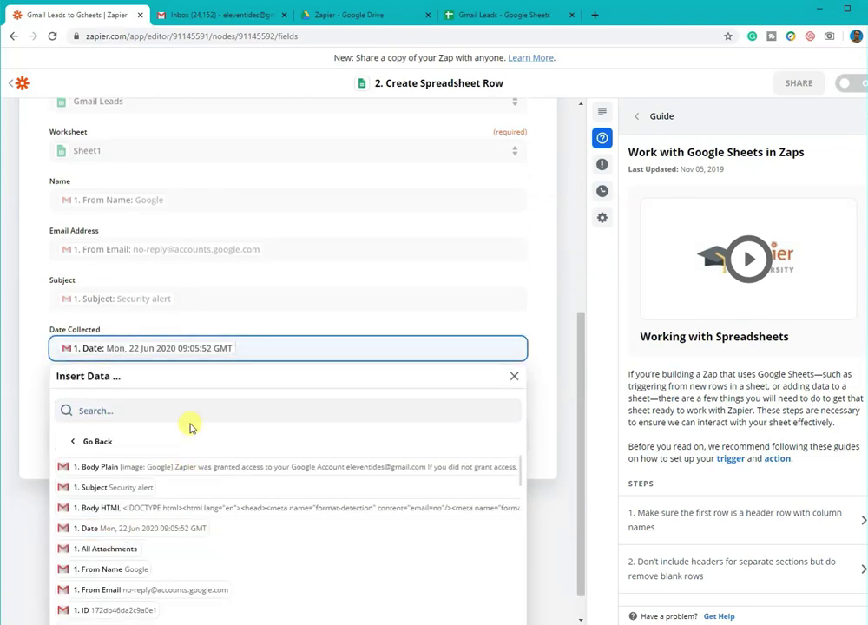
pyautogui.click(514, 376)
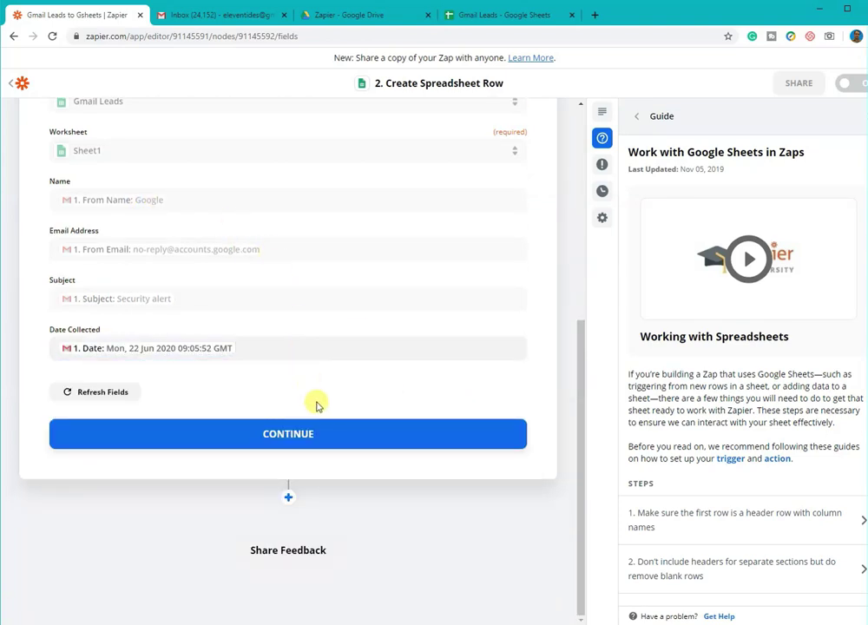
pyautogui.click(307, 433)
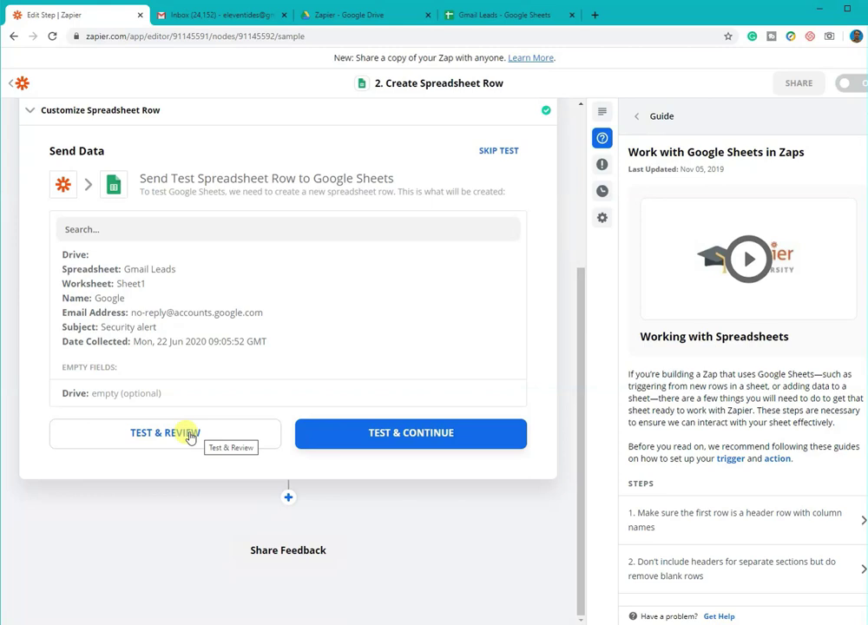
# Send the test row to Google Sheets, check it in the Gmail Leads spreadsheet and return to the Zapier editor
pyautogui.click(190, 434)
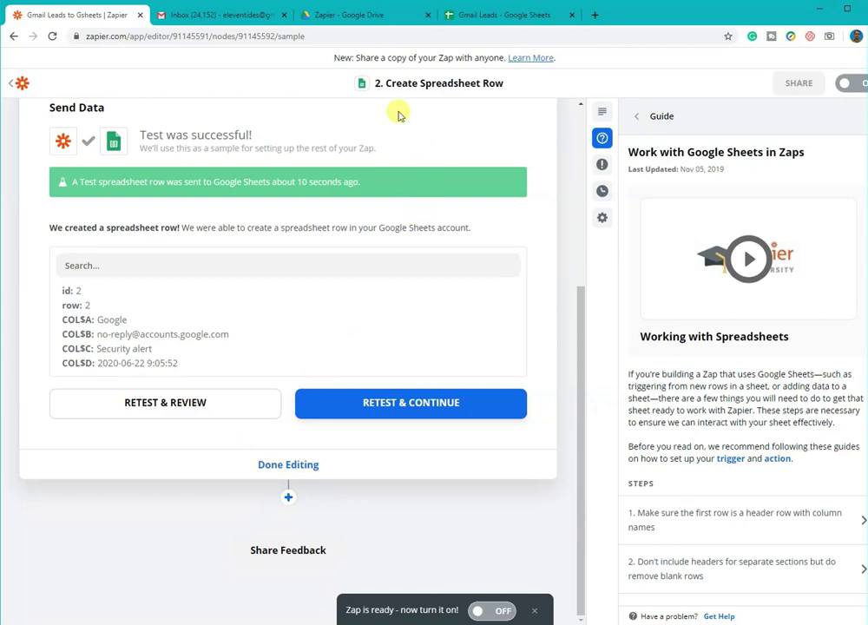
pyautogui.click(492, 15)
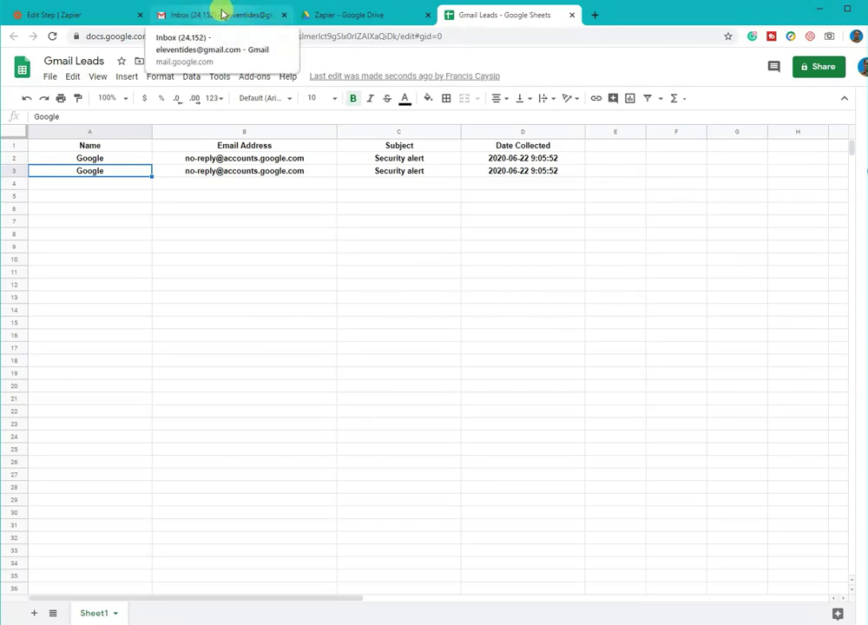
pyautogui.click(83, 15)
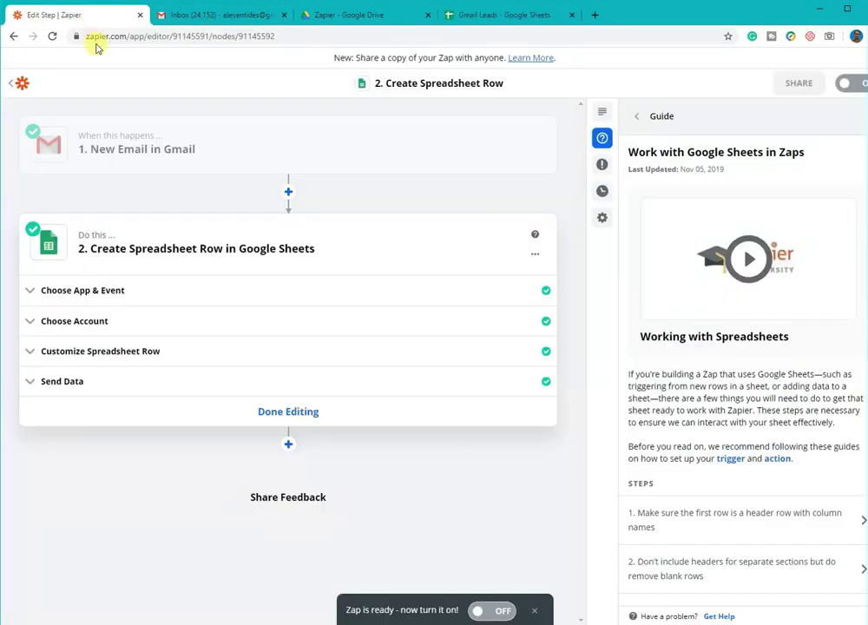
# Finish editing the spreadsheet row action, turn the Zap on and go to the list of Zaps
pyautogui.click(277, 412)
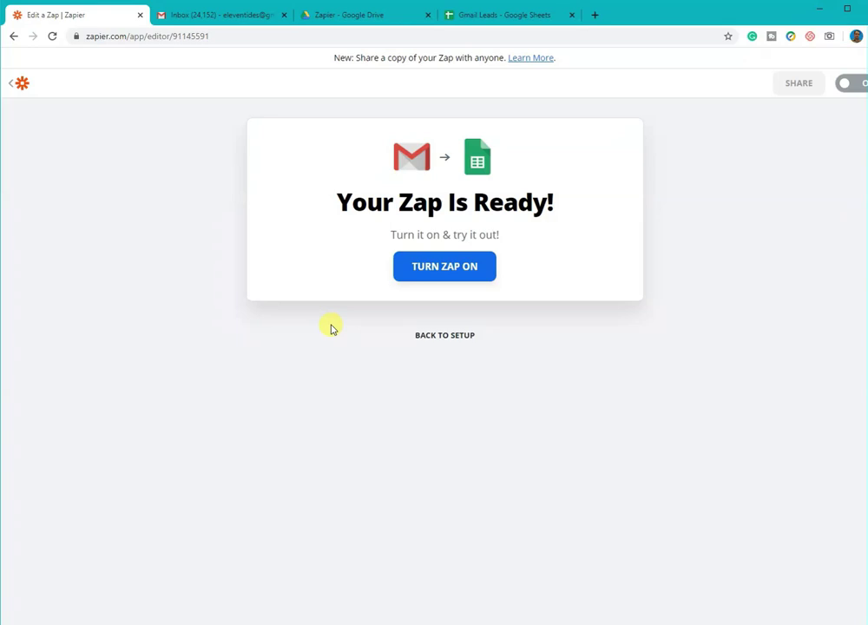
pyautogui.click(425, 272)
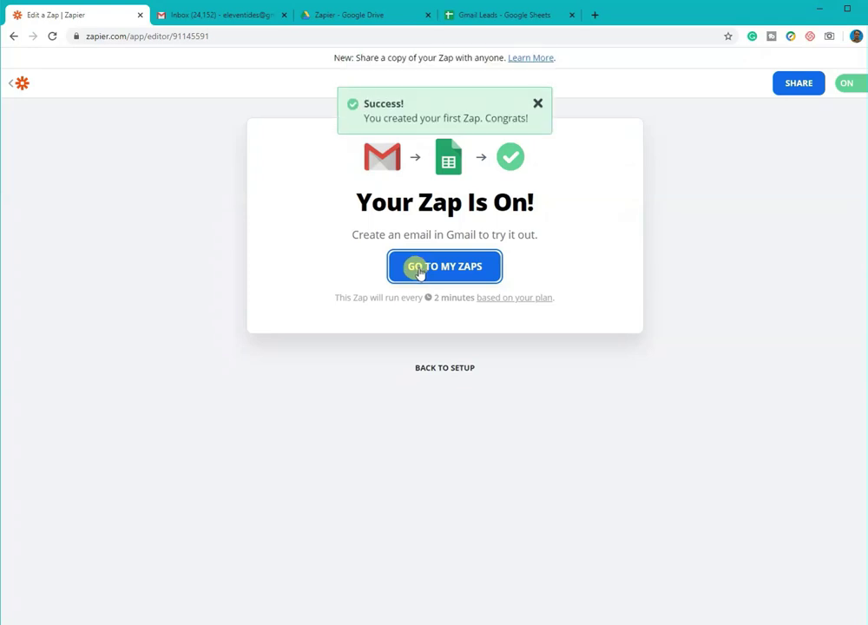
pyautogui.click(419, 271)
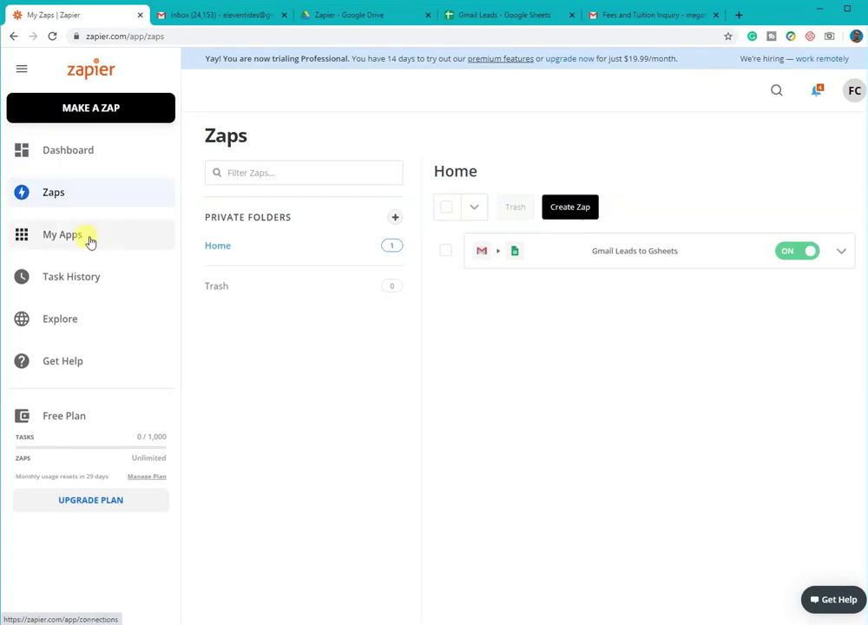
# Open the Task History and show the details of the Gmail Leads to Gsheets run from Jun 22, 2020 18:04:06
pyautogui.click(82, 277)
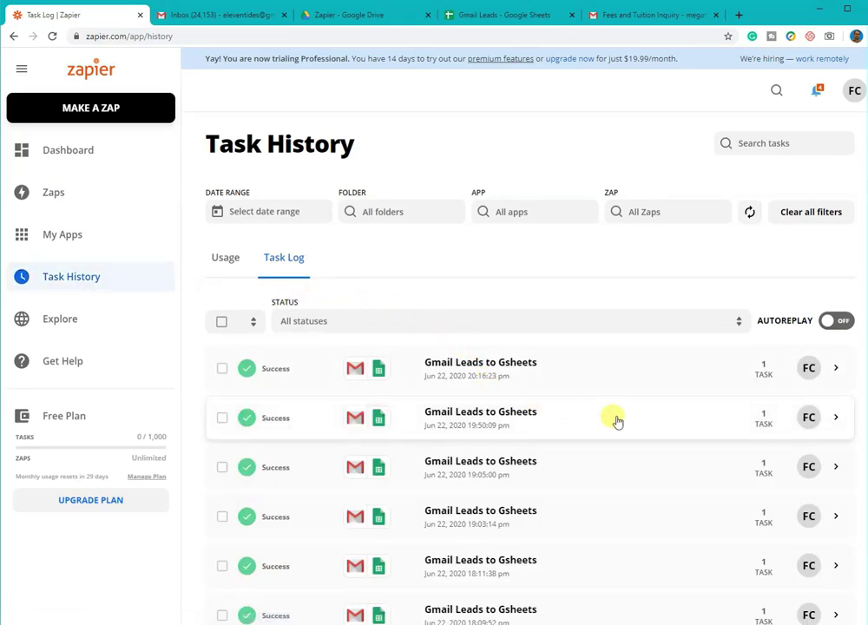
pyautogui.scroll(-1, 629, 438)
pyautogui.scroll(-1, 631, 444)
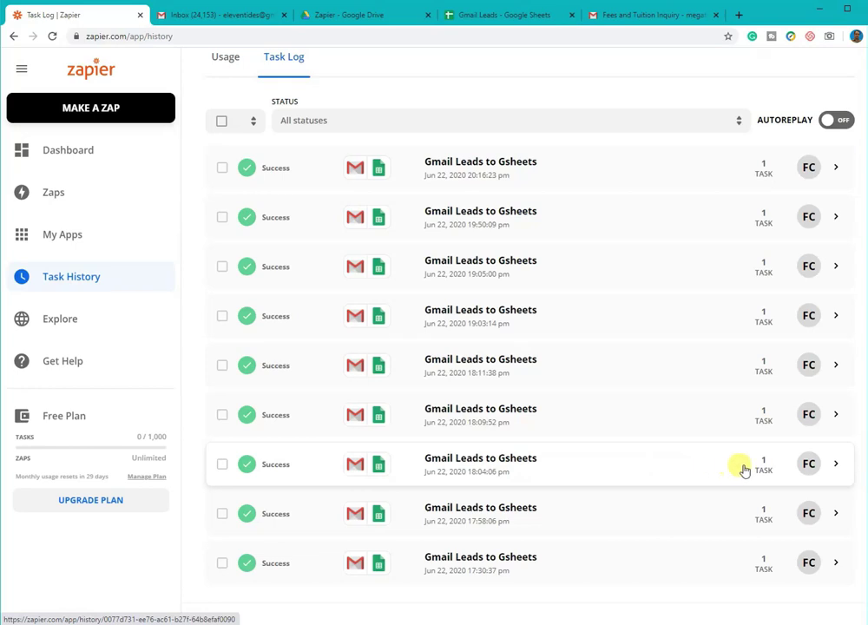
pyautogui.click(836, 467)
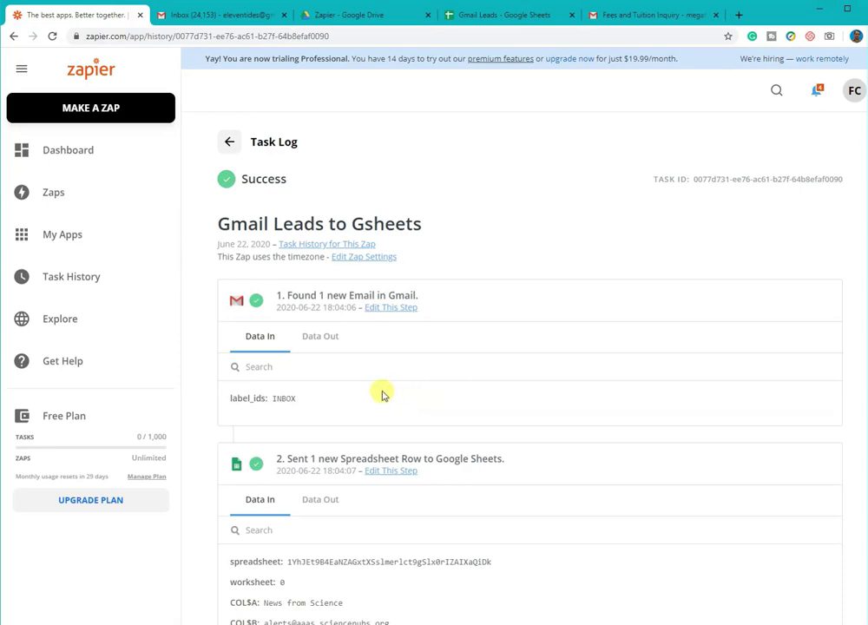
# Examine the Data Out of the run's Gmail step and return that step to its Data In view
pyautogui.click(330, 342)
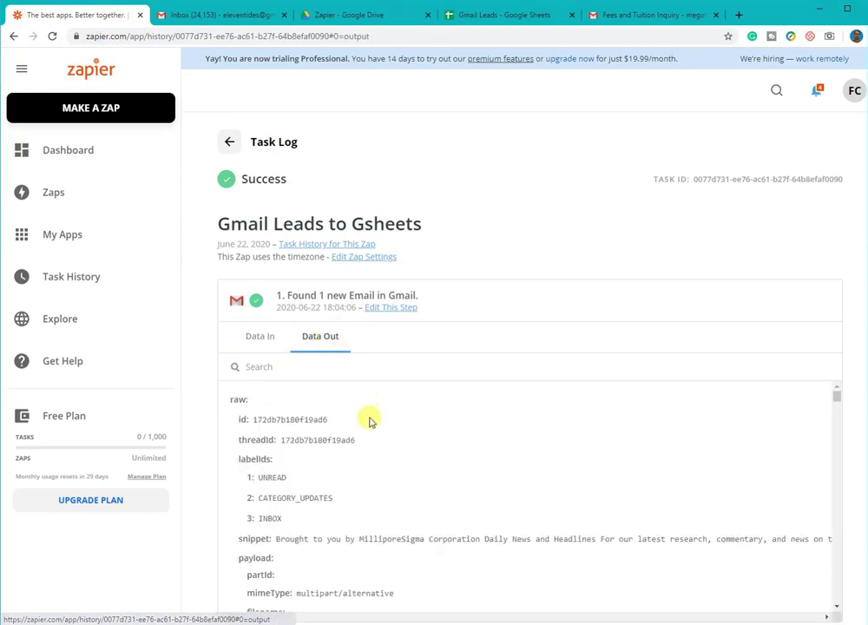
pyautogui.scroll(-2, 369, 420)
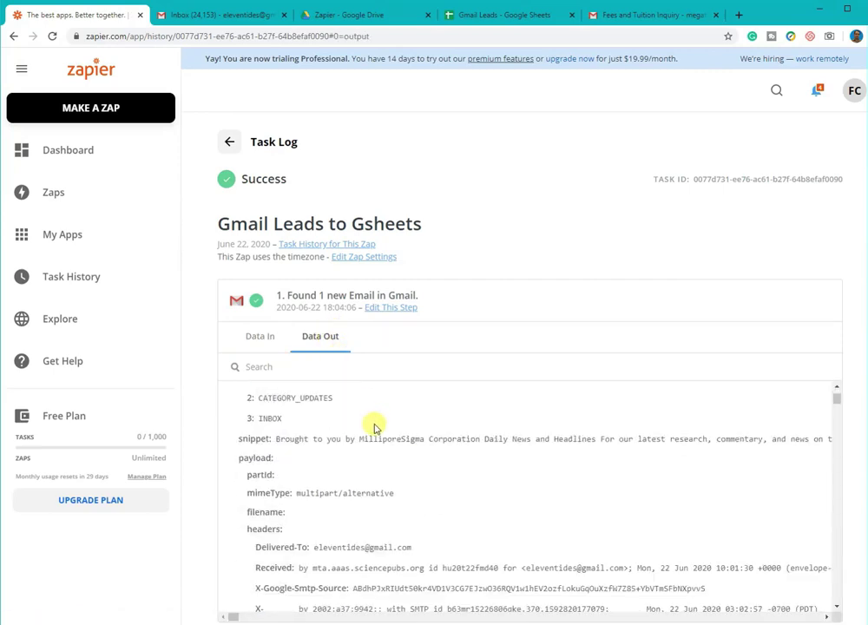
pyautogui.scroll(-3, 374, 425)
pyautogui.scroll(-5, 376, 429)
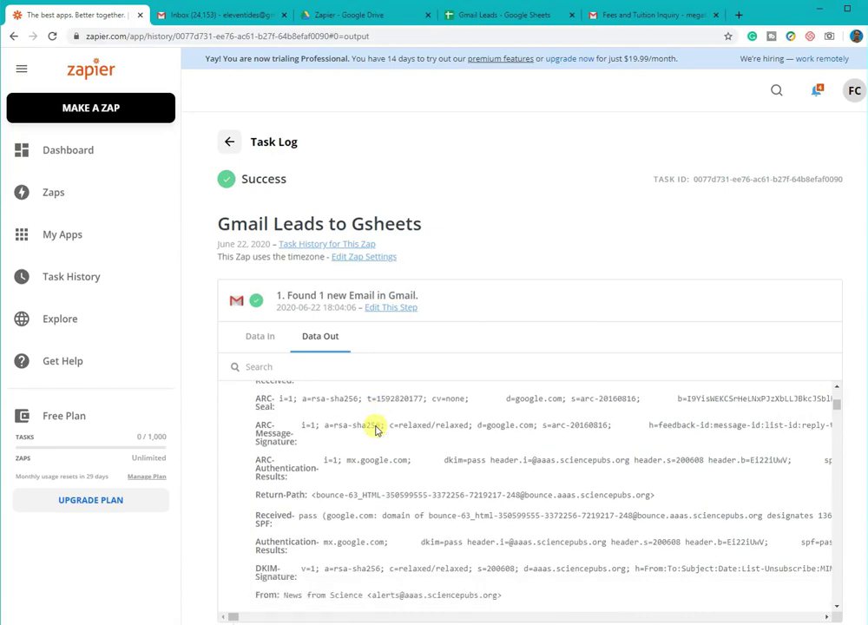
pyautogui.scroll(-10, 376, 425)
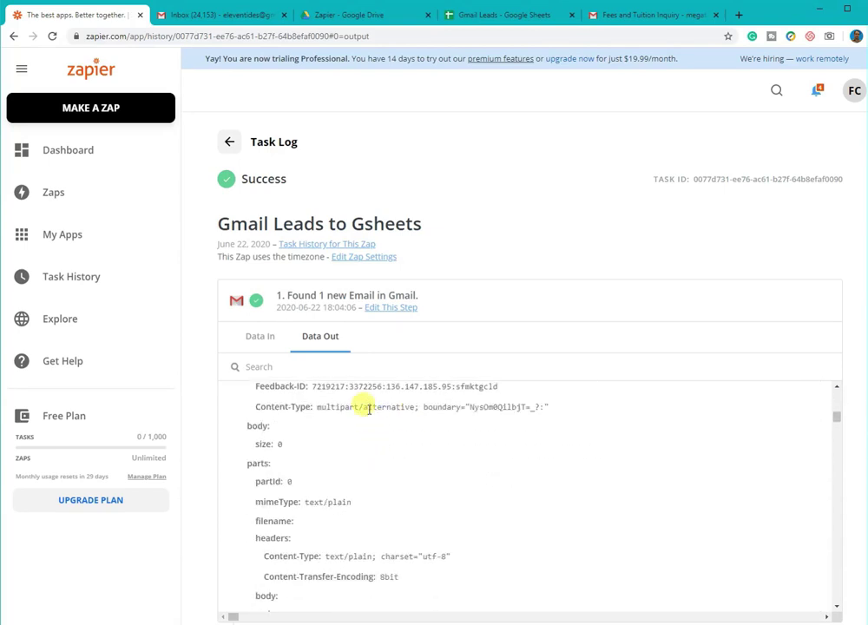
pyautogui.click(269, 337)
# Review the Data In of the run's Google Sheets step and show its Data Out
pyautogui.scroll(-2, 373, 415)
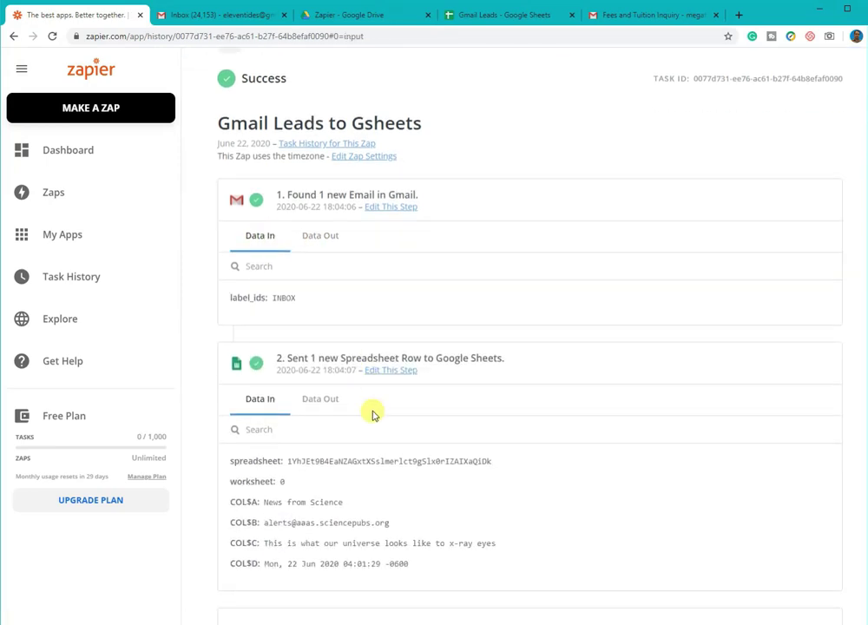
pyautogui.scroll(-2, 373, 415)
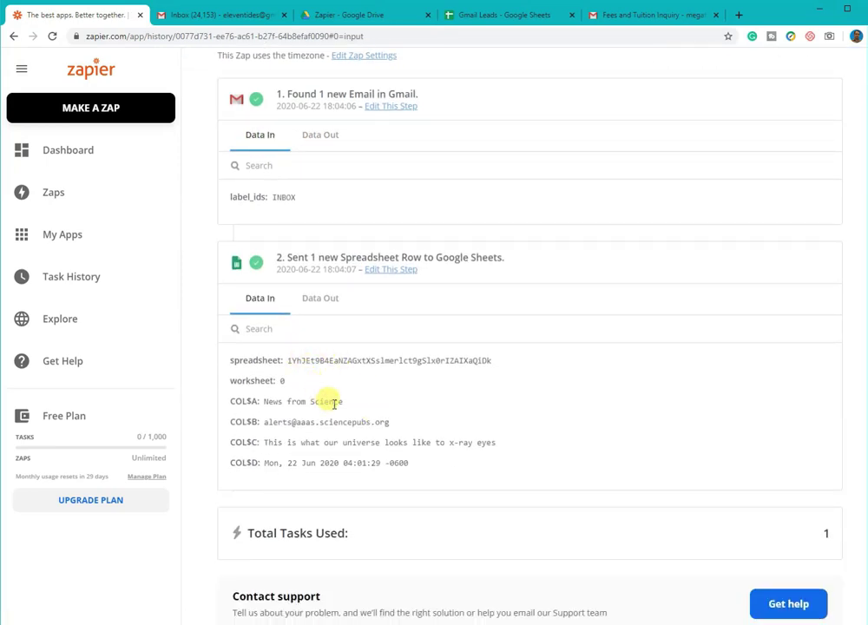
pyautogui.click(330, 302)
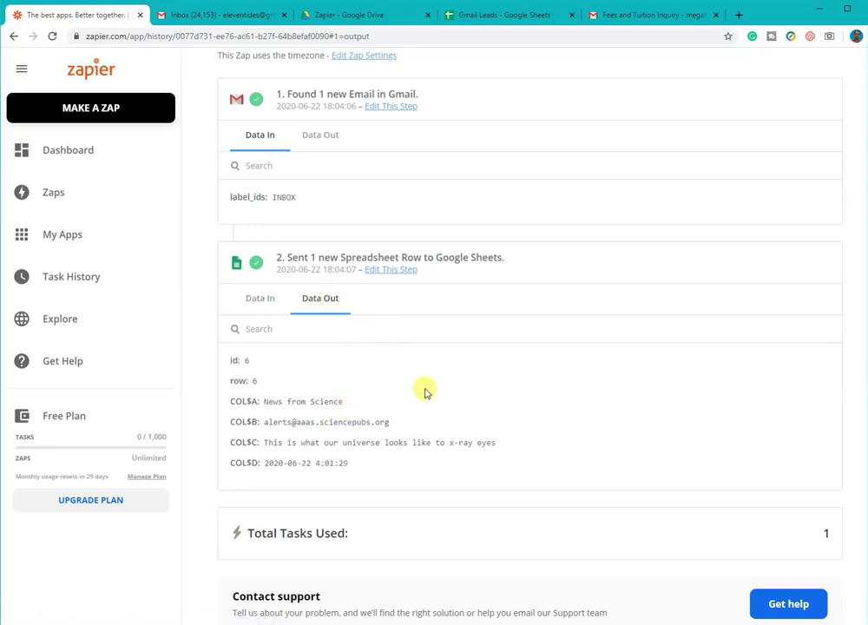